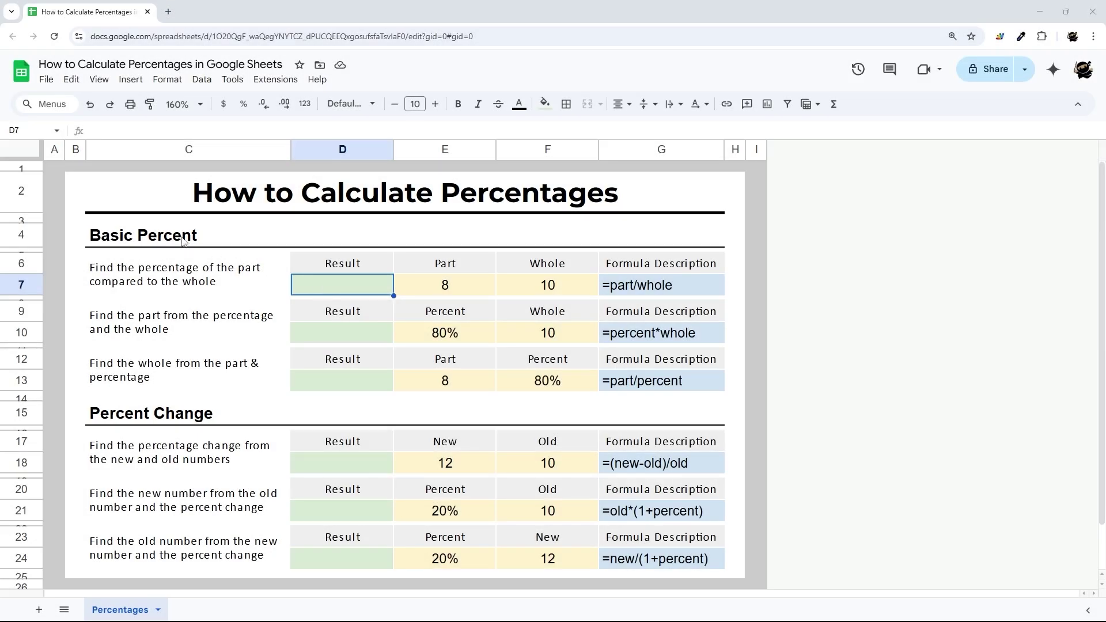
# - Review the Basic Percent and Percent Change sections and select the first Result cell D7
pyautogui.moveTo(184, 240); pyautogui.dragTo(502, 377)
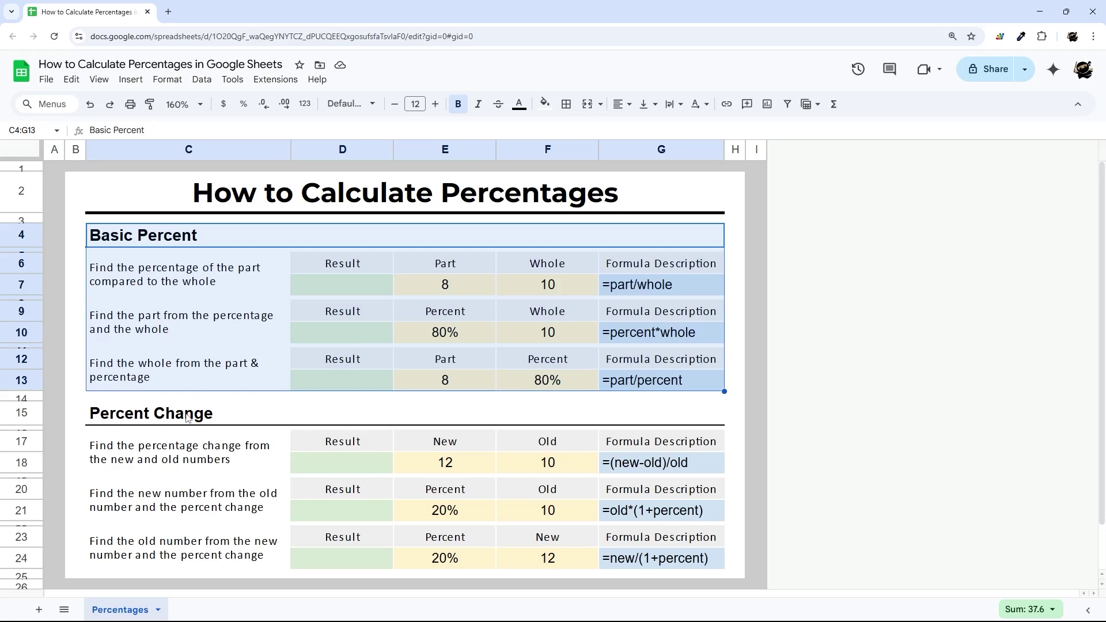
pyautogui.moveTo(190, 414); pyautogui.dragTo(215, 555)
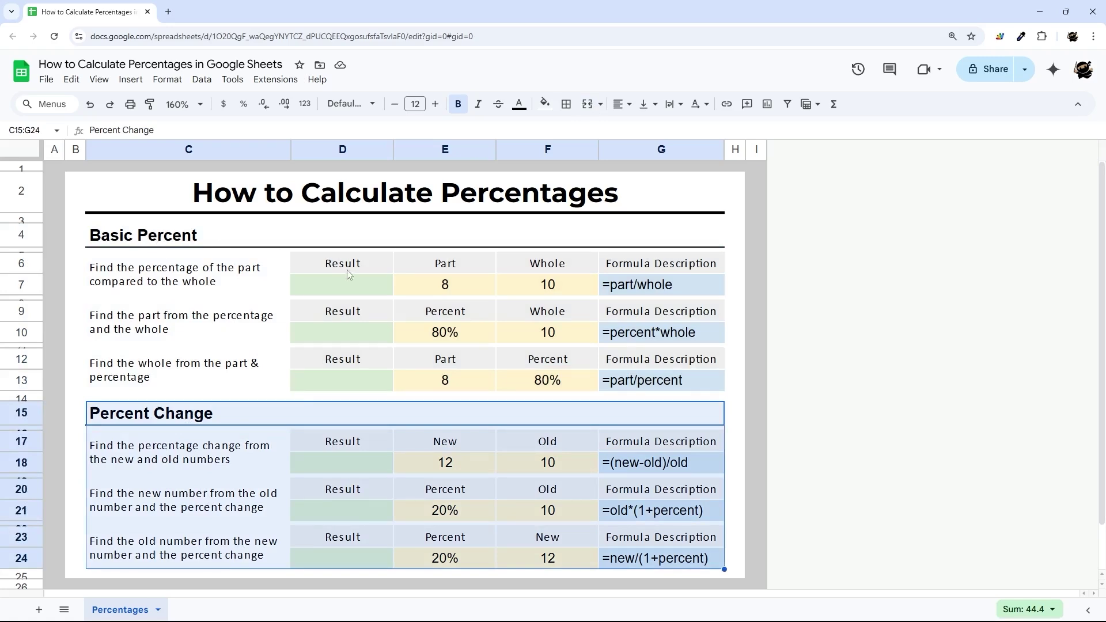
pyautogui.click(339, 287)
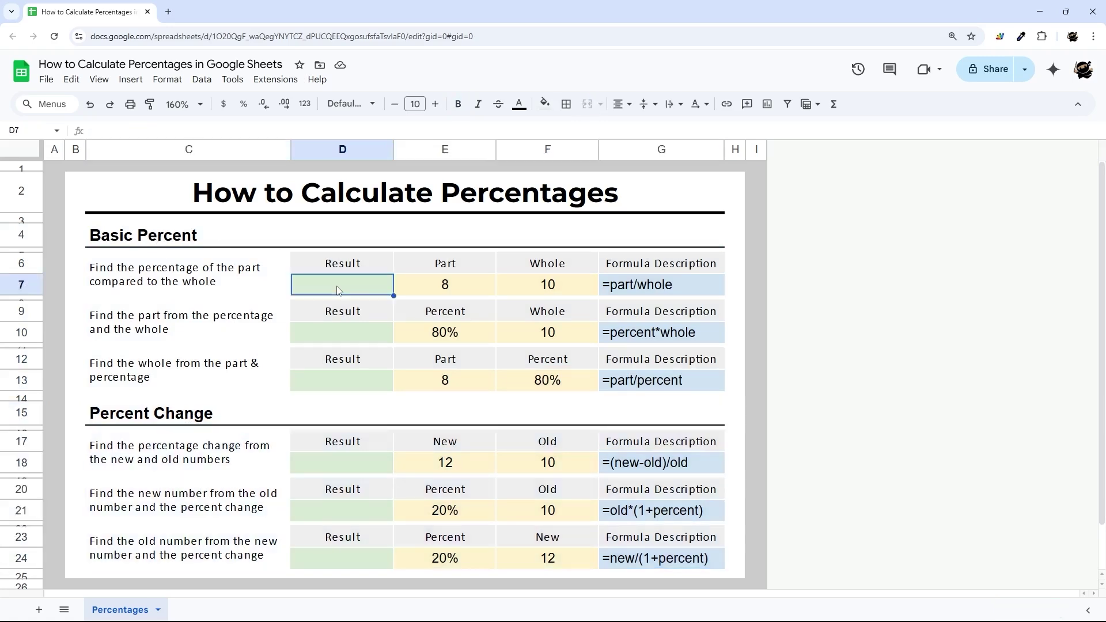
pyautogui.moveTo(452, 265); pyautogui.dragTo(451, 285)
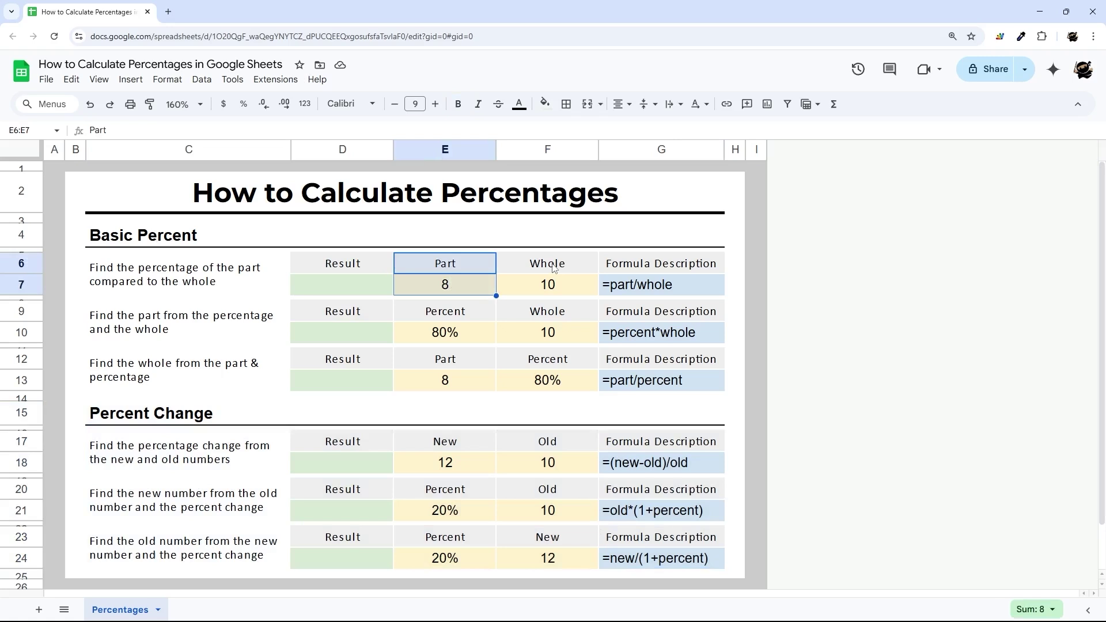
pyautogui.moveTo(553, 264); pyautogui.dragTo(551, 287)
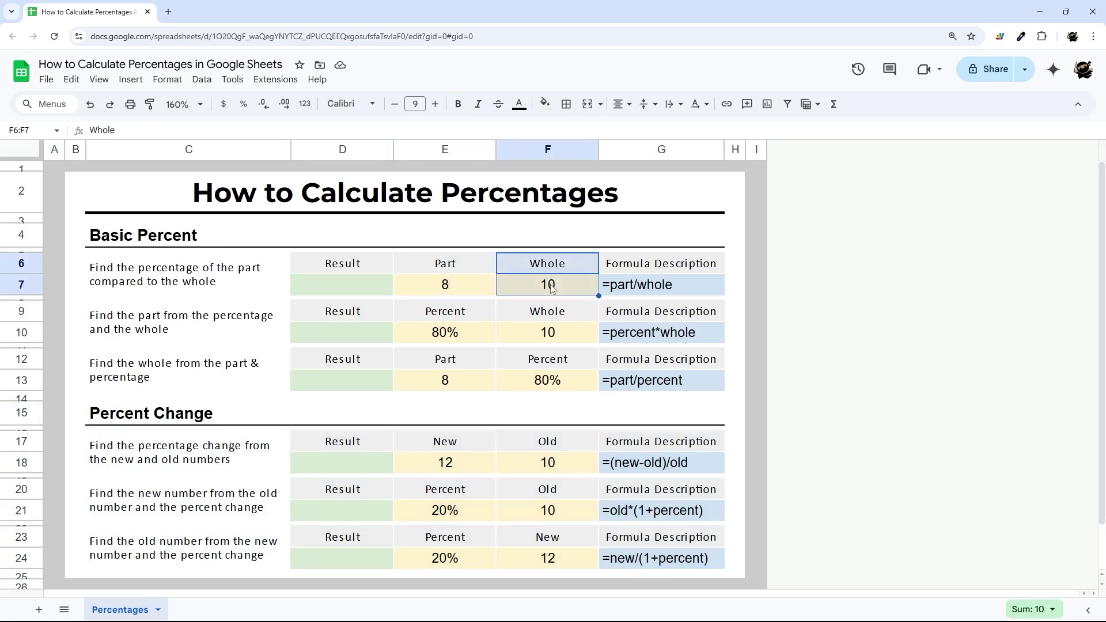
pyautogui.click(457, 292)
pyautogui.click(378, 292)
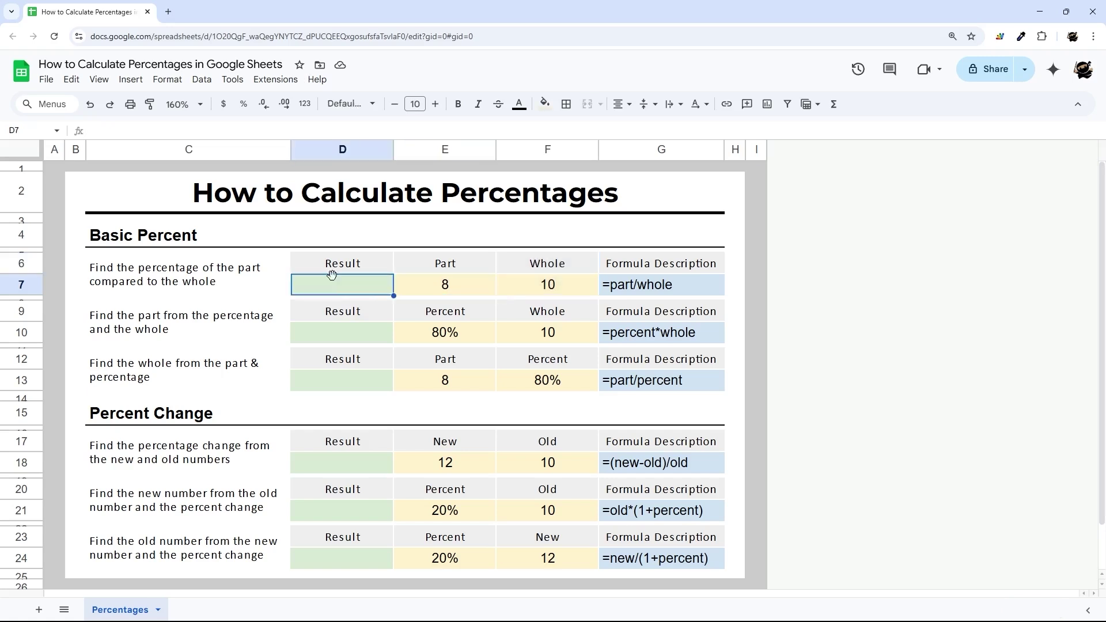
pyautogui.write('=')
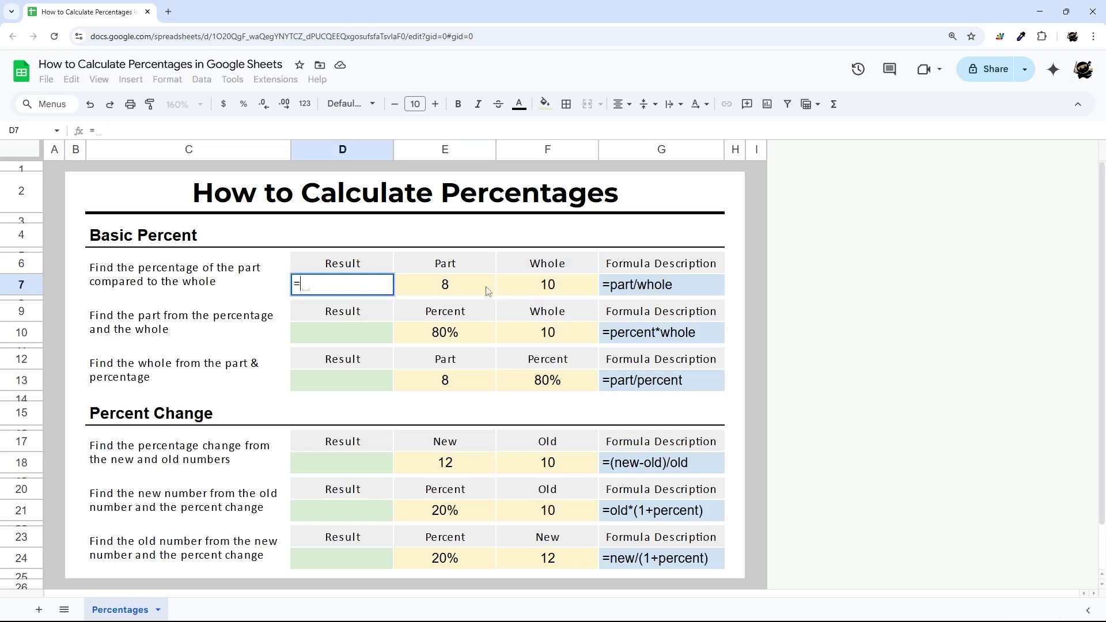
# - Enter =E7/F7 in D7 and show it with Automatic number format as 0.8
pyautogui.click(460, 286)
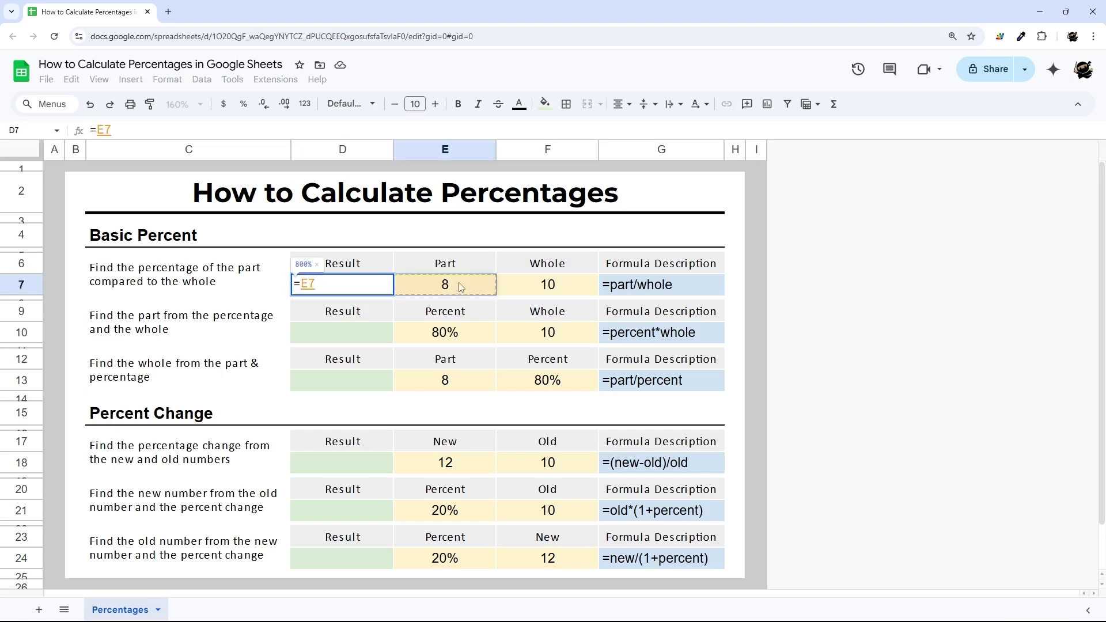
pyautogui.write('/')
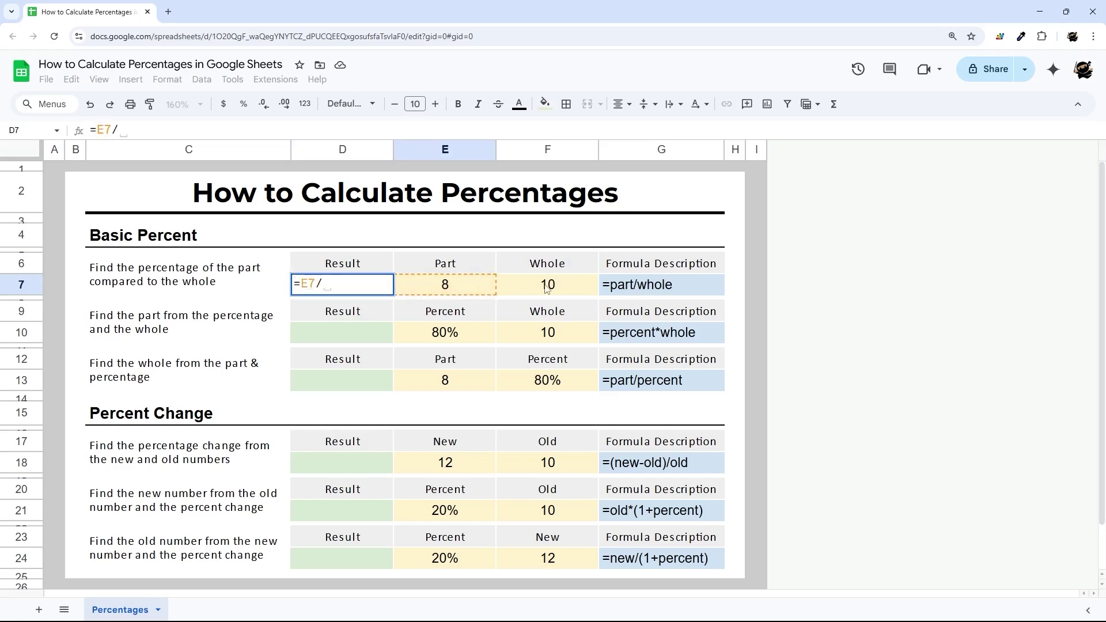
pyautogui.click(546, 286)
pyautogui.press('Return')
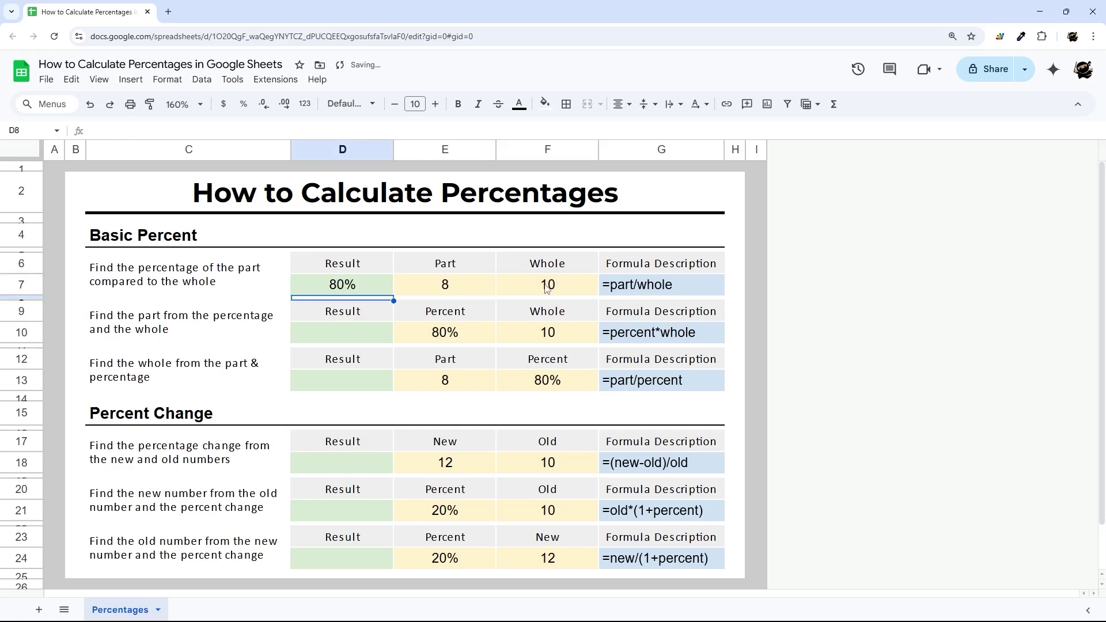
pyautogui.click(342, 286)
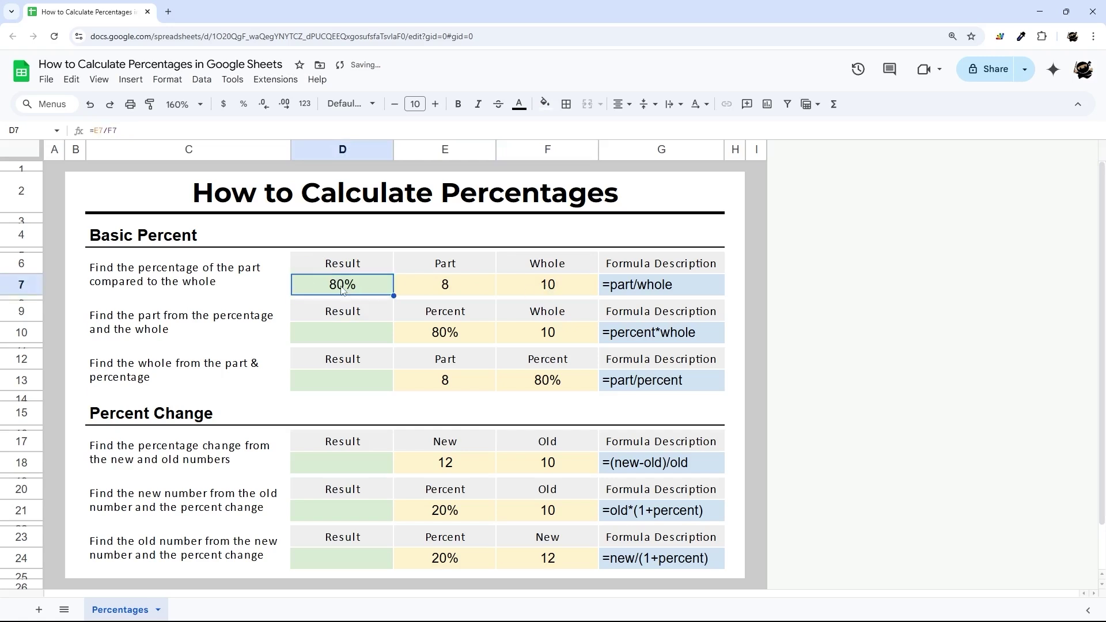
pyautogui.click(304, 103)
pyautogui.click(340, 127)
# - Test the formula multiplied by 100 so D7 shows 80
pyautogui.doubleClick(363, 290)
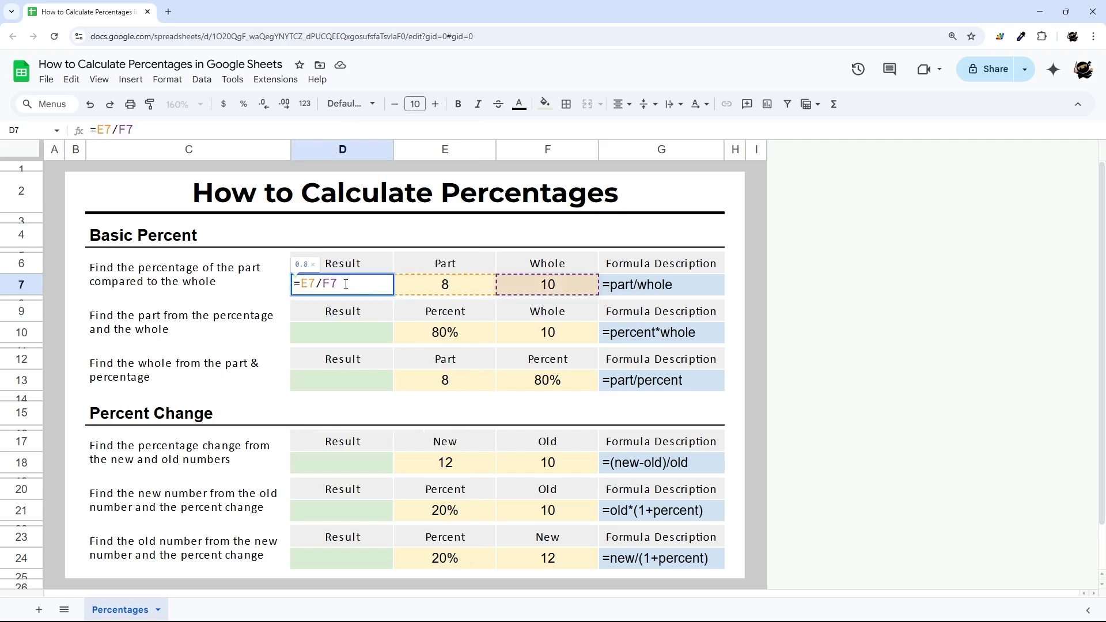
pyautogui.write(')')
pyautogui.click(299, 284)
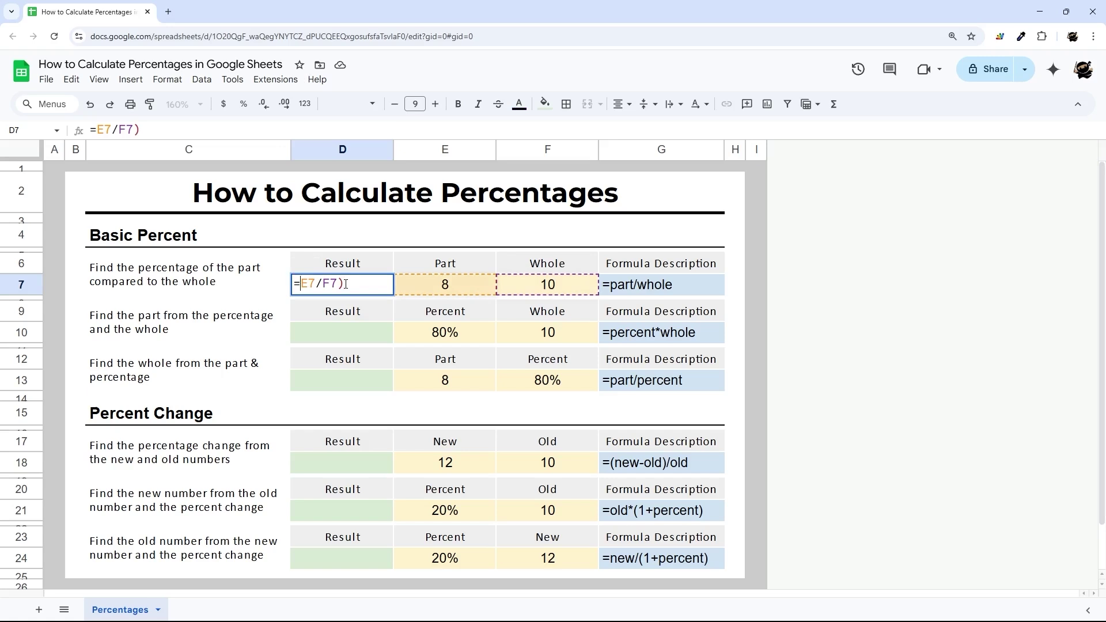
pyautogui.write('(')
pyautogui.write('*')
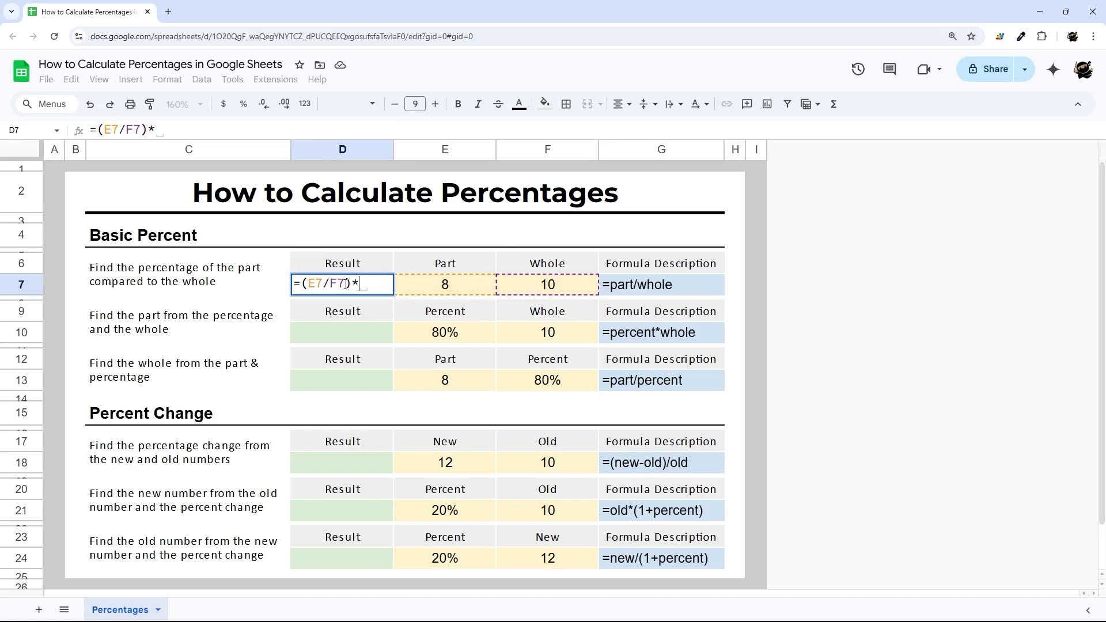
pyautogui.write('100')
pyautogui.press('Return')
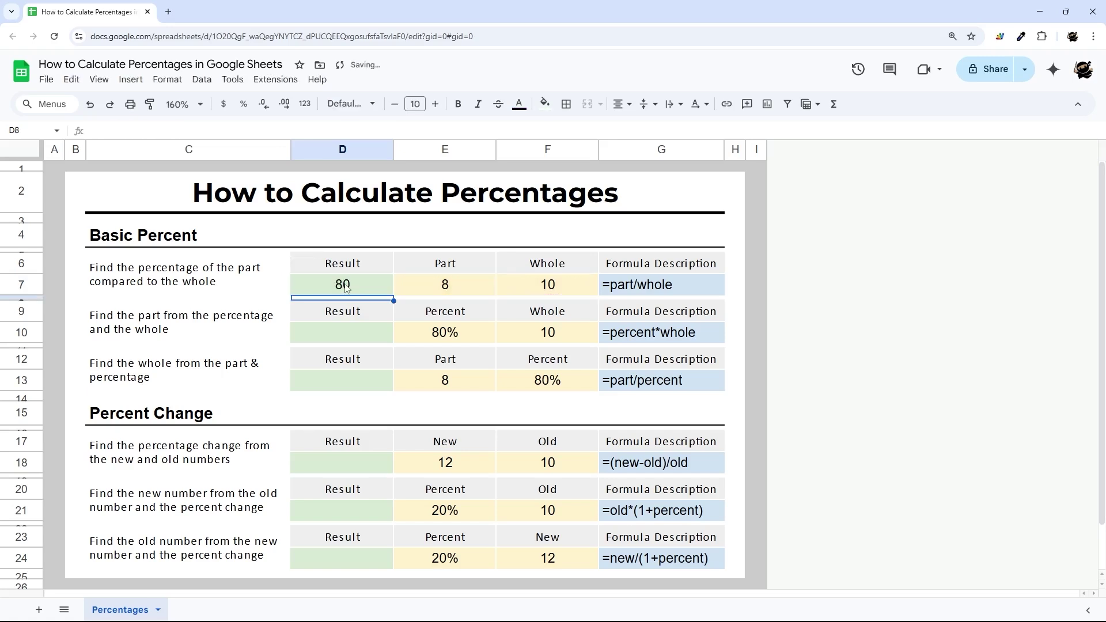
pyautogui.click(342, 285)
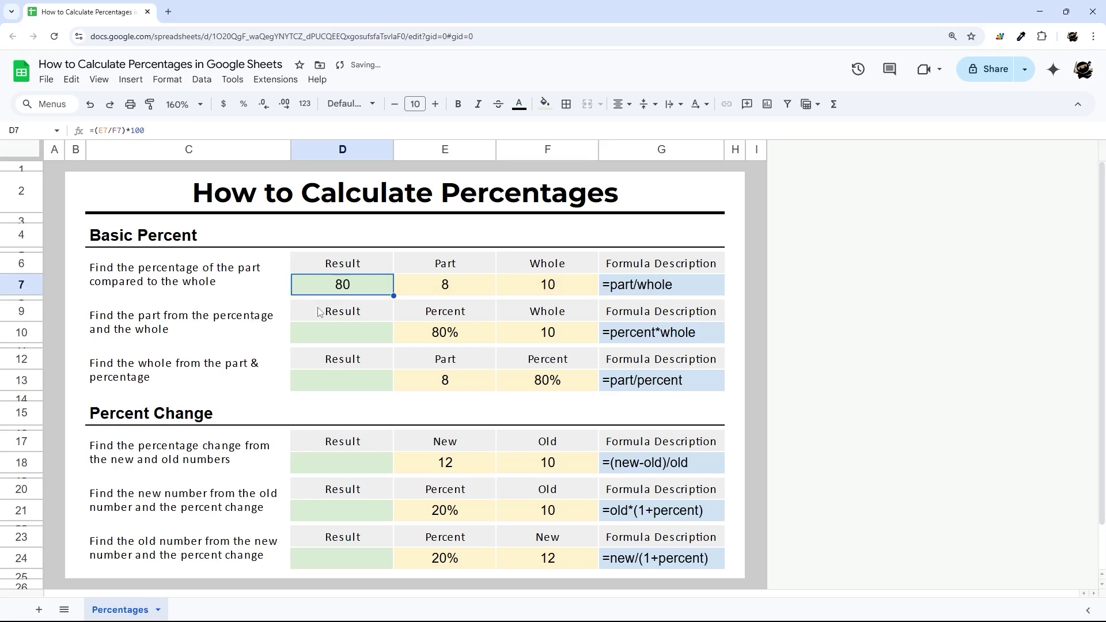
# - Revert D7 to the plain =E7/F7 formula returning 0.8
pyautogui.doubleClick(343, 284)
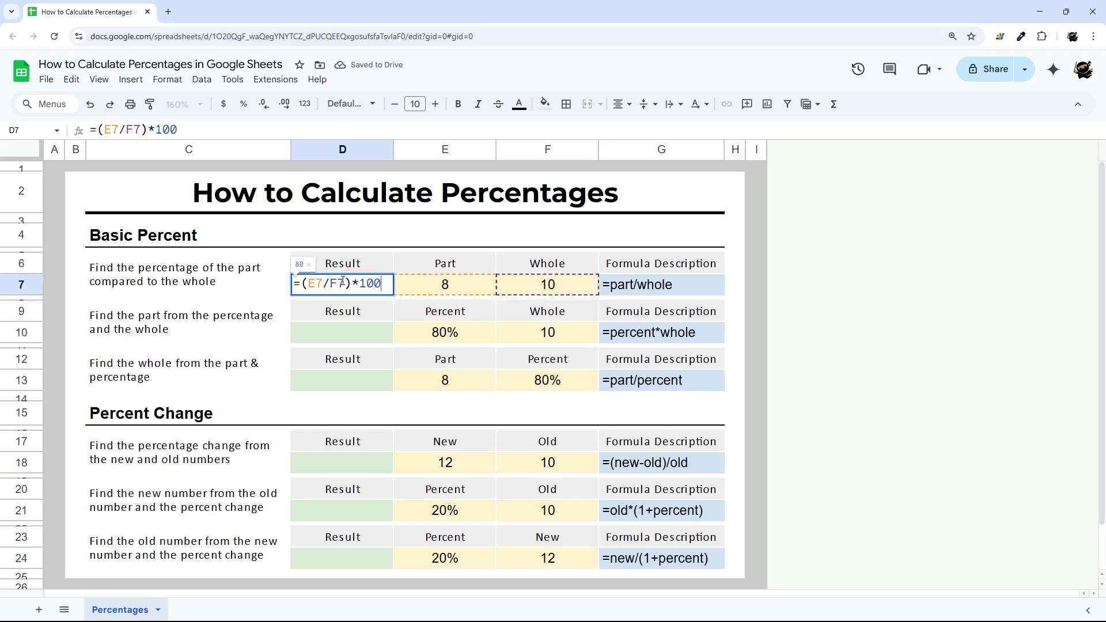
pyautogui.moveTo(343, 284); pyautogui.dragTo(383, 283)
pyautogui.click(346, 283)
pyautogui.press('BackSpace')
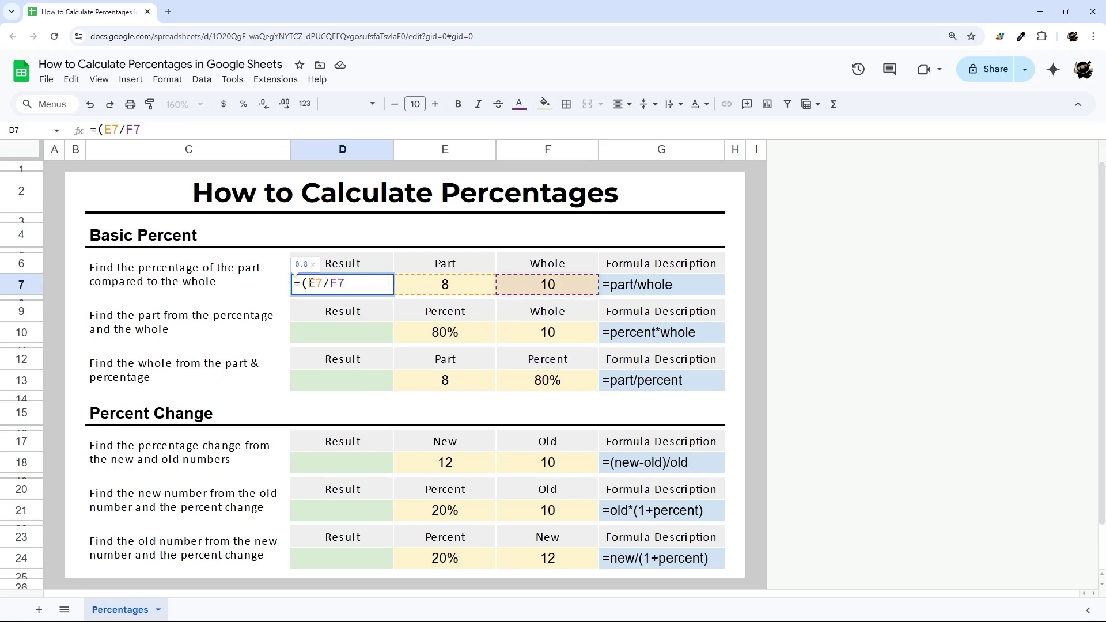
pyautogui.press('BackSpace')
pyautogui.press('Return')
pyautogui.press('Up')
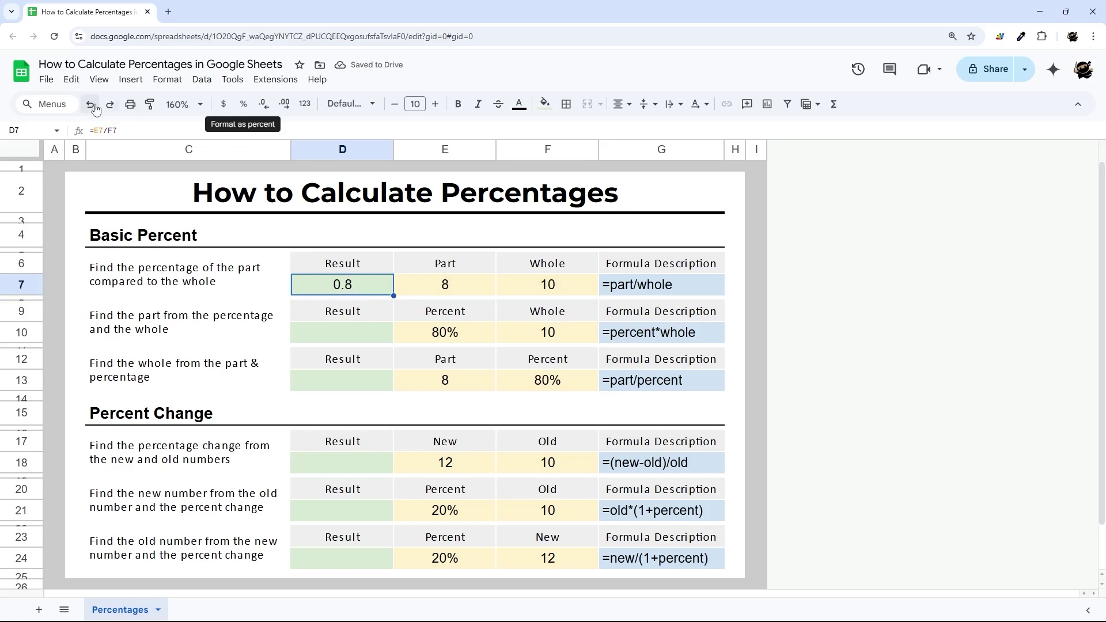
# - Format D7 as a percentage with no decimals, 80%, and extend the selection across row 7
pyautogui.click(246, 105)
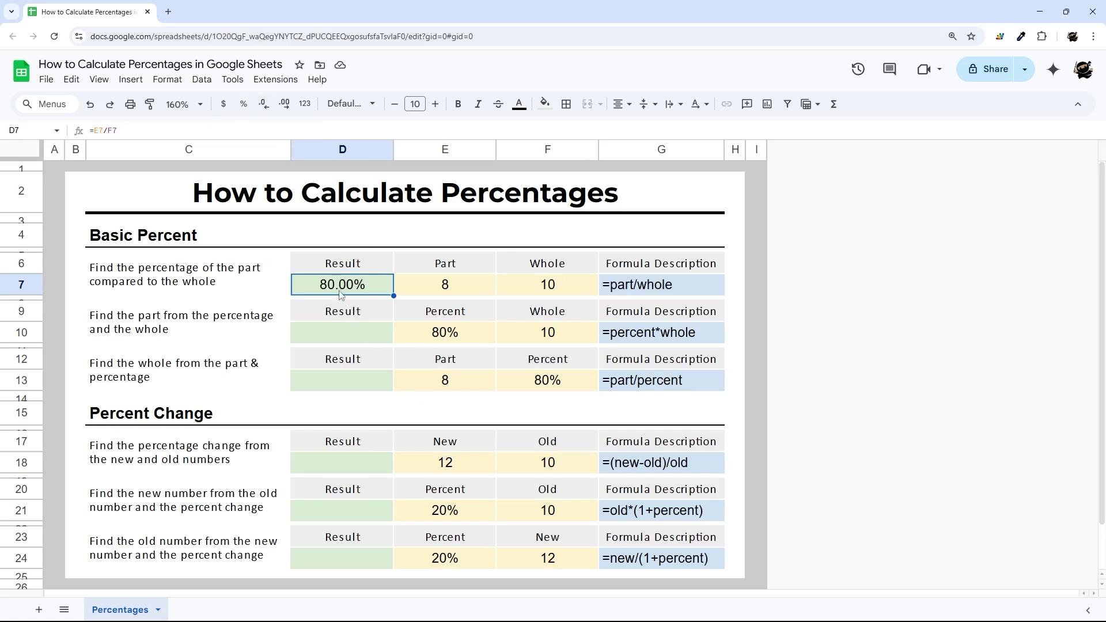
pyautogui.click(266, 105)
pyautogui.click(266, 105)
pyautogui.click(285, 105)
pyautogui.click(265, 105)
pyautogui.hotkey('ctrl', 'shift', 'Right')
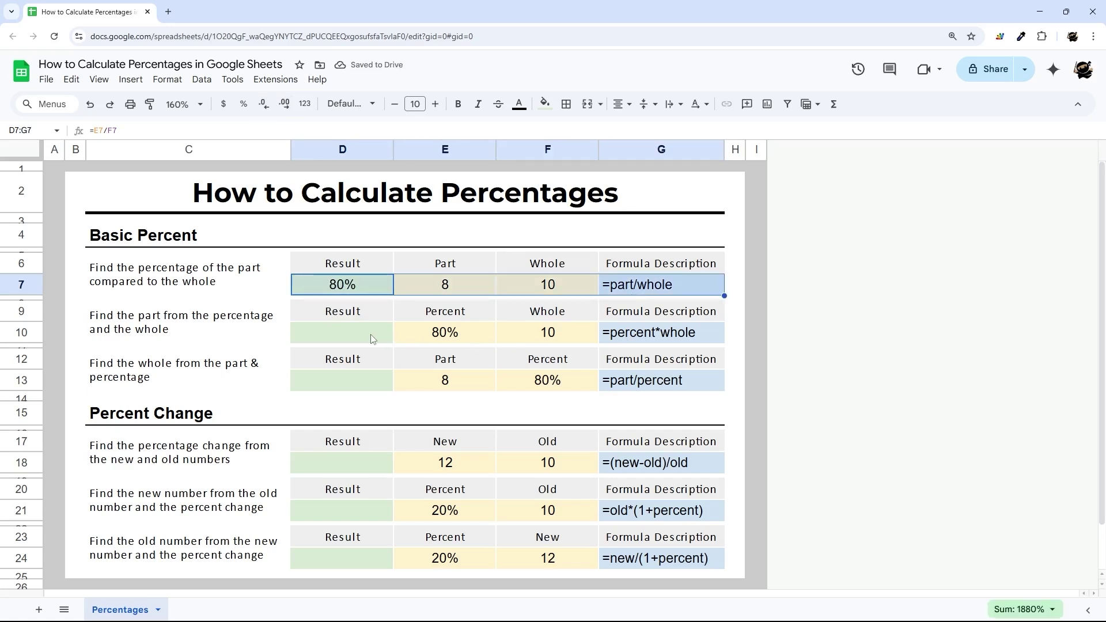
# - Enter =E10*F10 in D10 so 80% of 10 gives 8
pyautogui.click(370, 334)
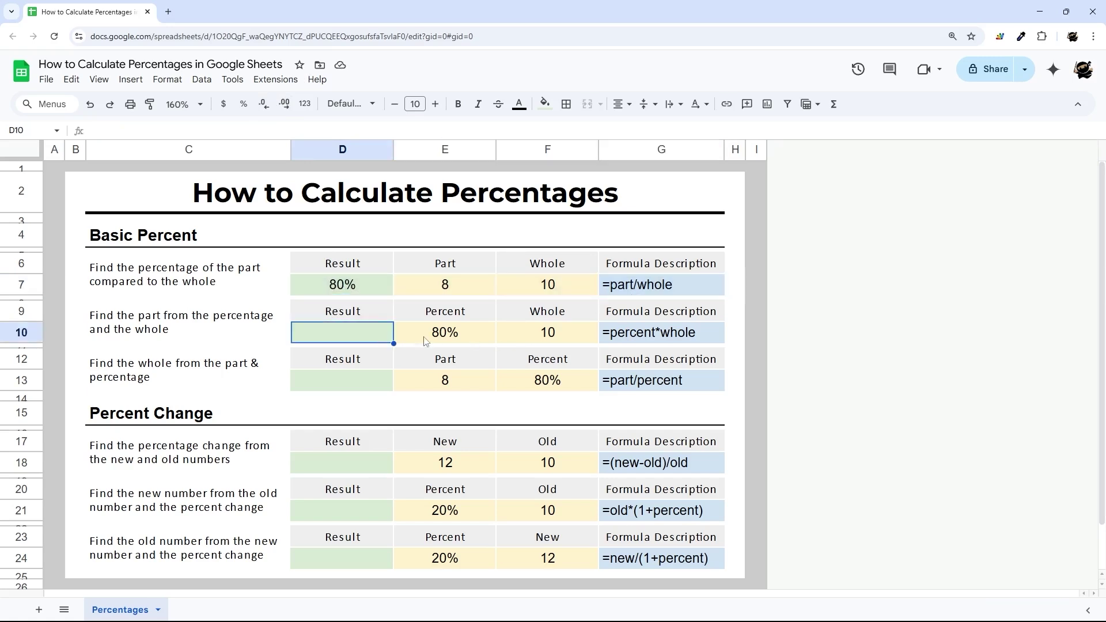
pyautogui.click(558, 337)
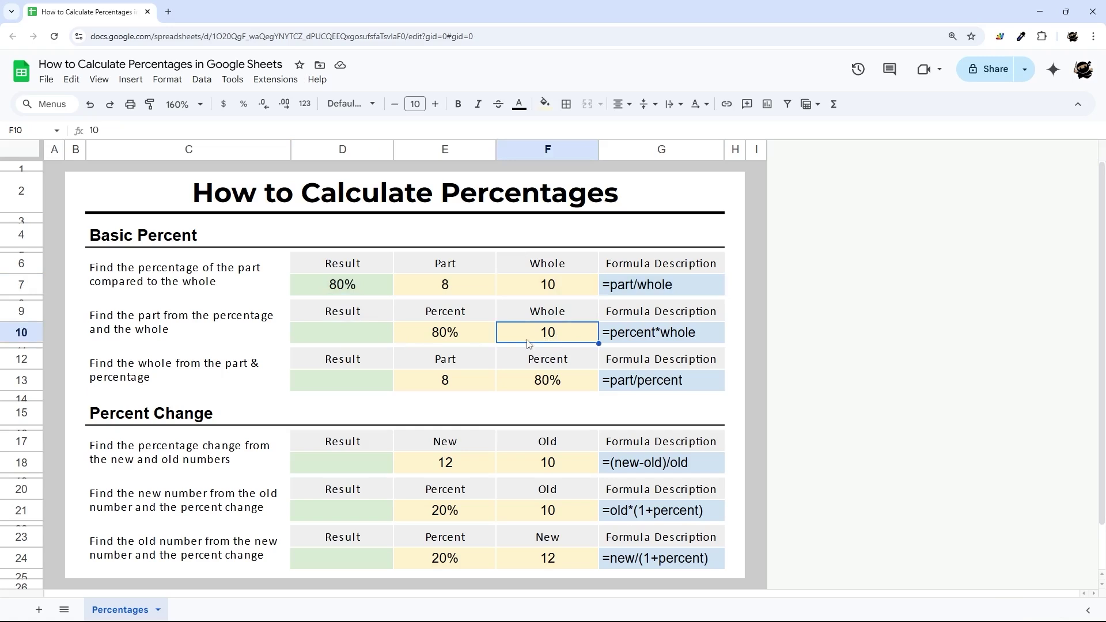
pyautogui.click(353, 339)
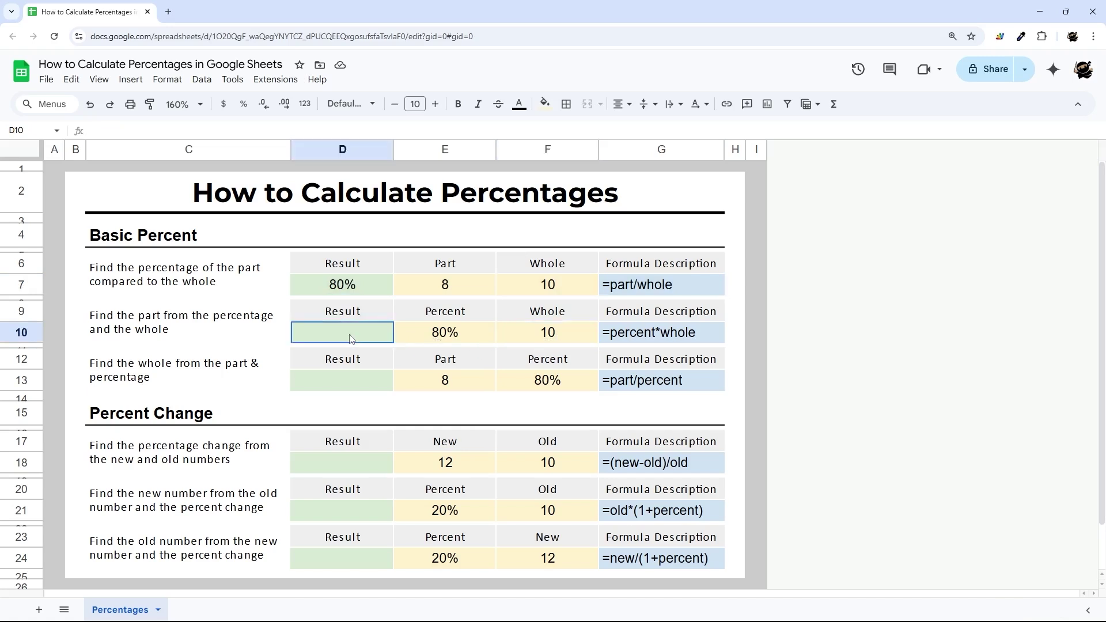
pyautogui.click(456, 338)
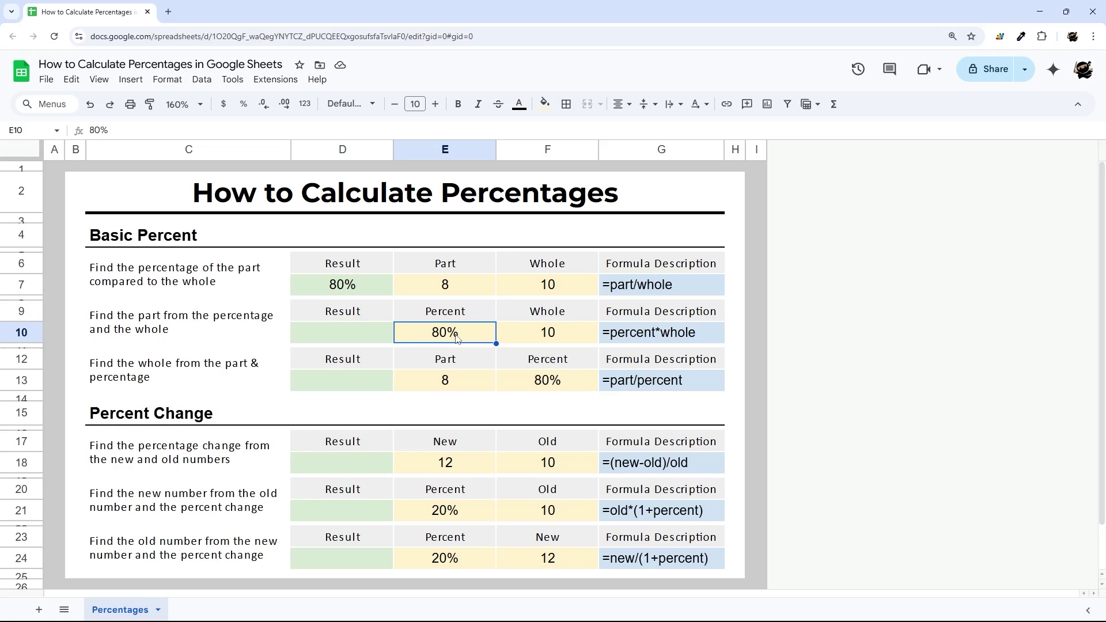
pyautogui.click(339, 342)
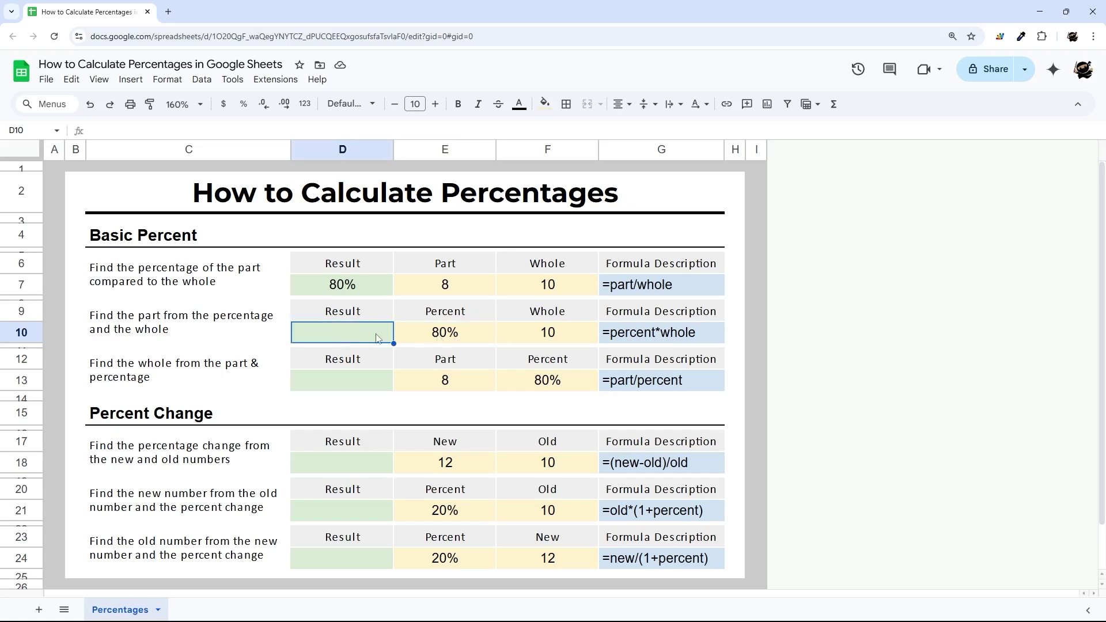
pyautogui.write('=')
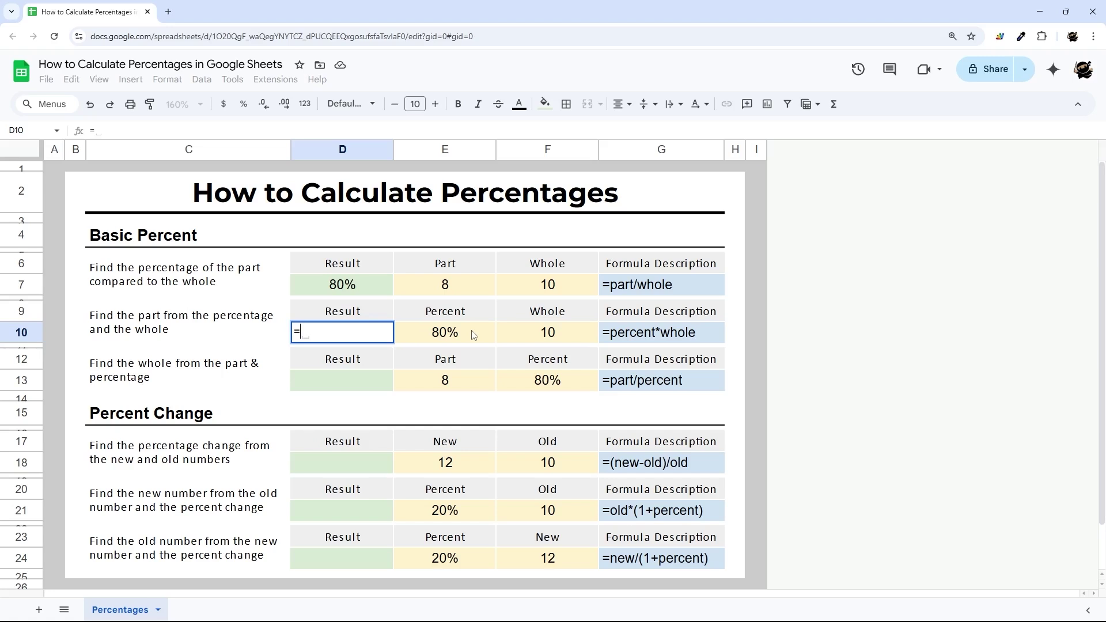
pyautogui.click(470, 333)
pyautogui.write('*')
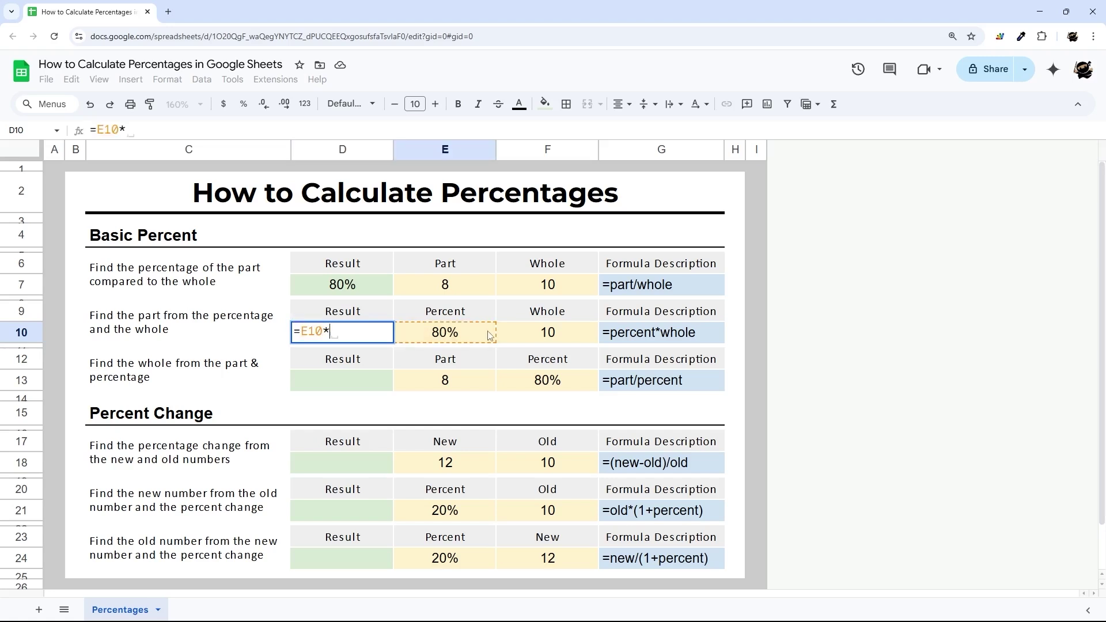
pyautogui.click(531, 337)
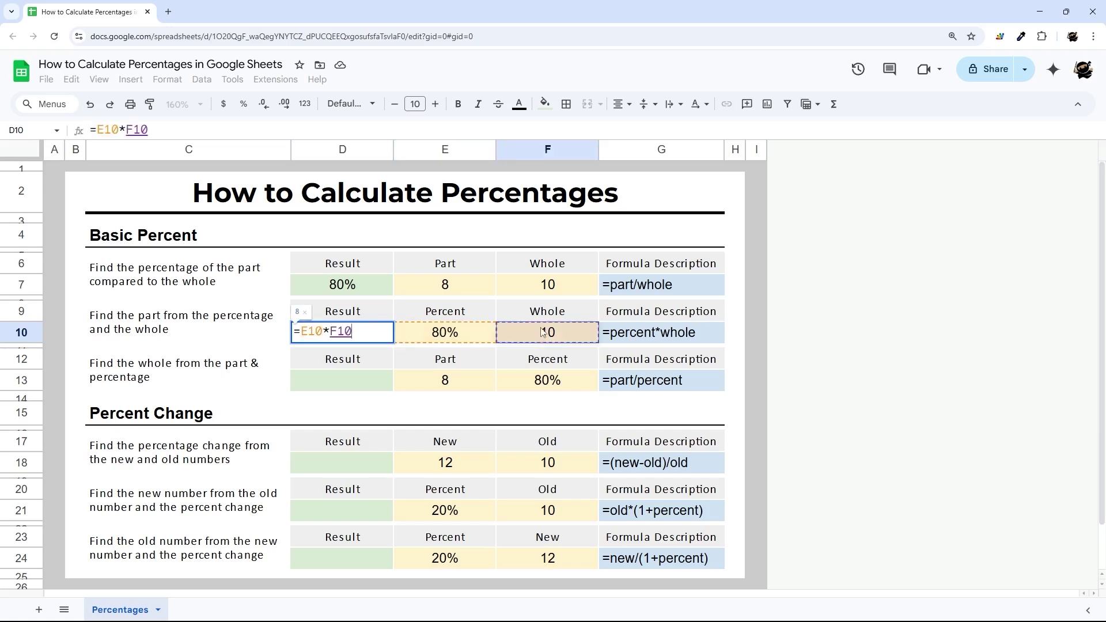
pyautogui.press('Return')
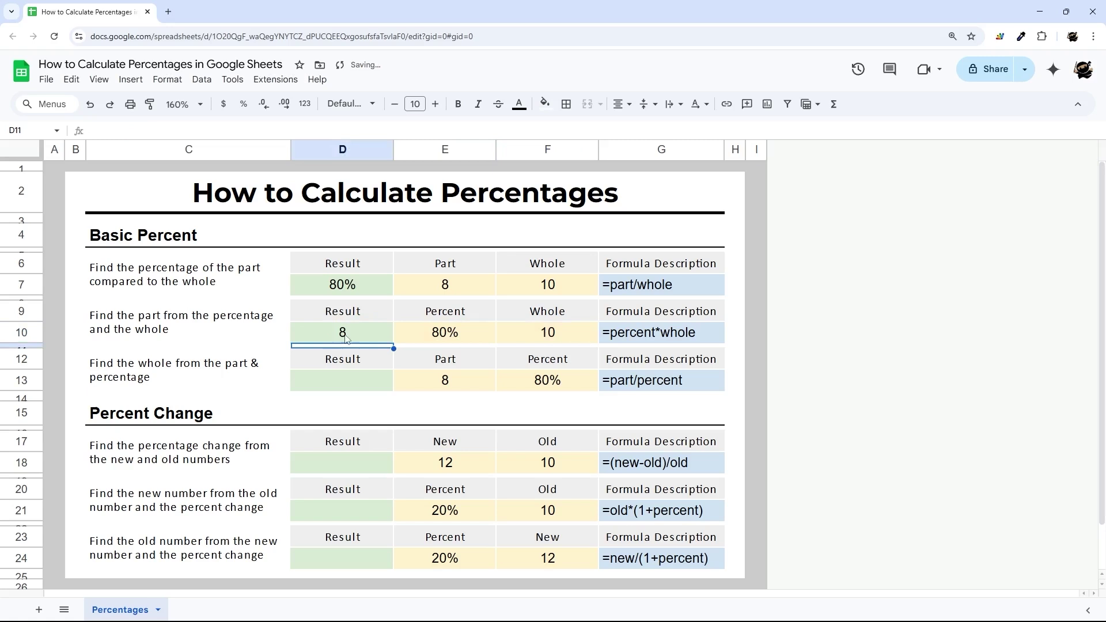
pyautogui.click(343, 333)
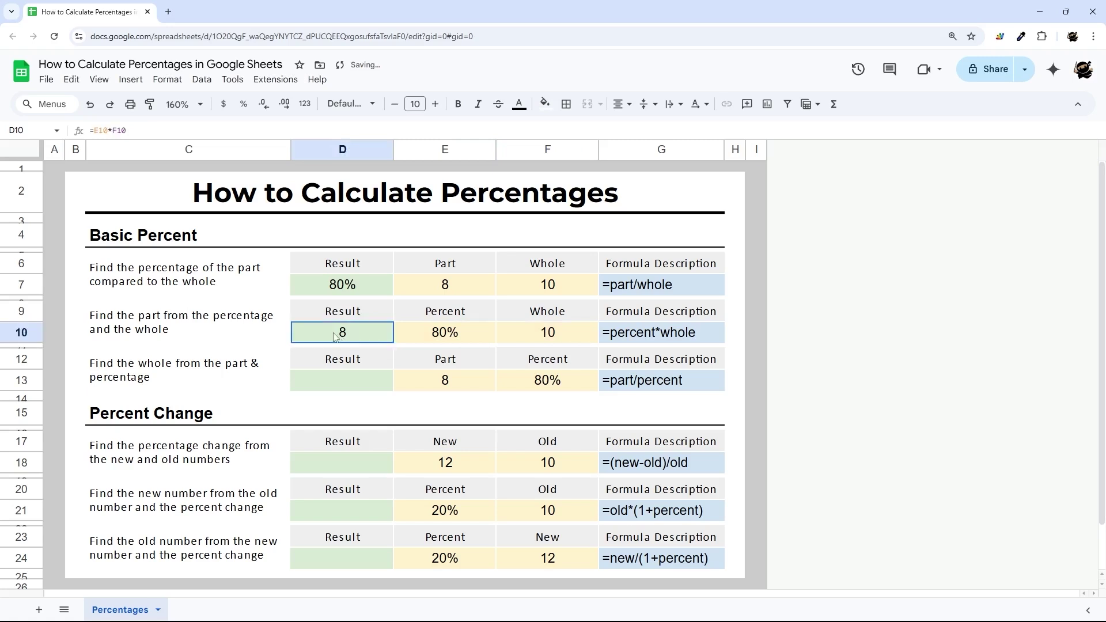
# - Test the formula with a Whole of 37 and Percents of 15%, 20% and 25%
pyautogui.click(535, 335)
pyautogui.write('37')
pyautogui.press('Return')
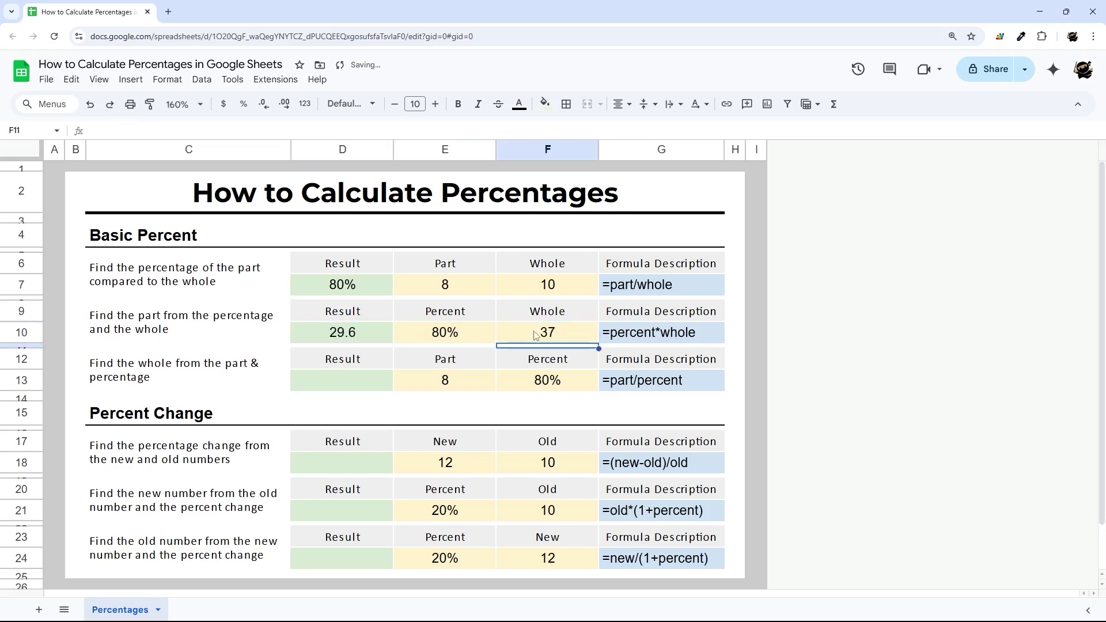
pyautogui.click(535, 334)
pyautogui.click(448, 334)
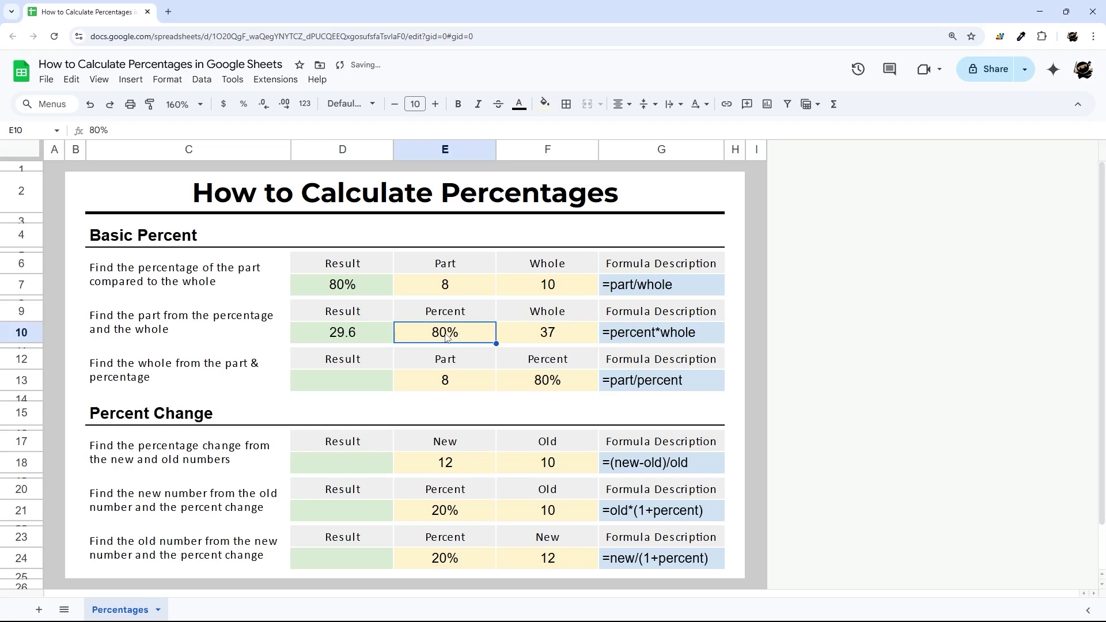
pyautogui.write('15')
pyautogui.press('Return')
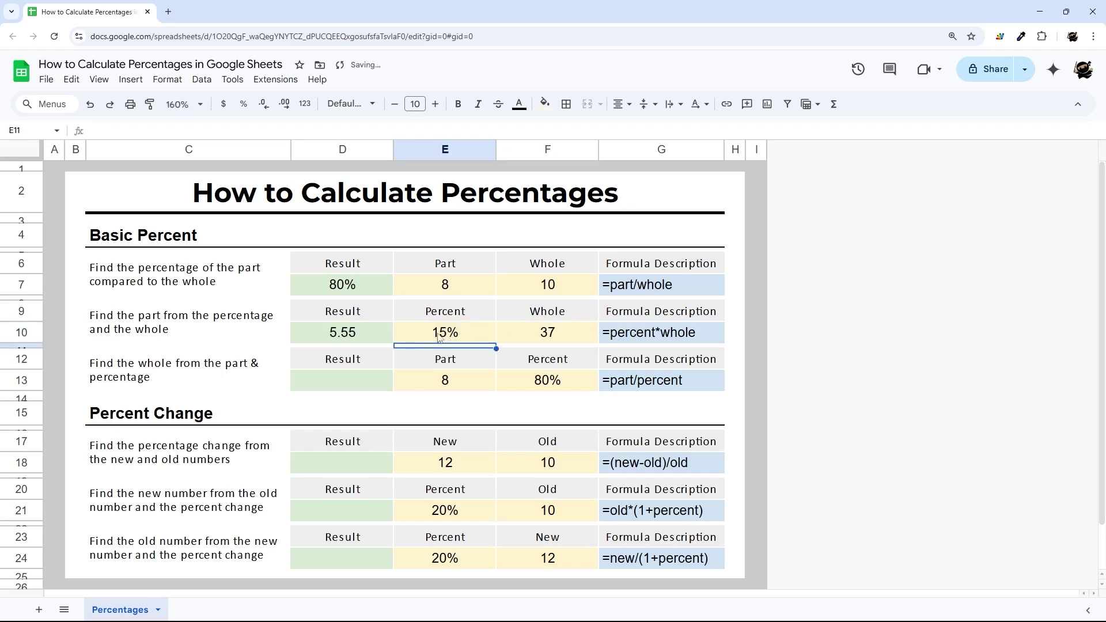
pyautogui.click(321, 335)
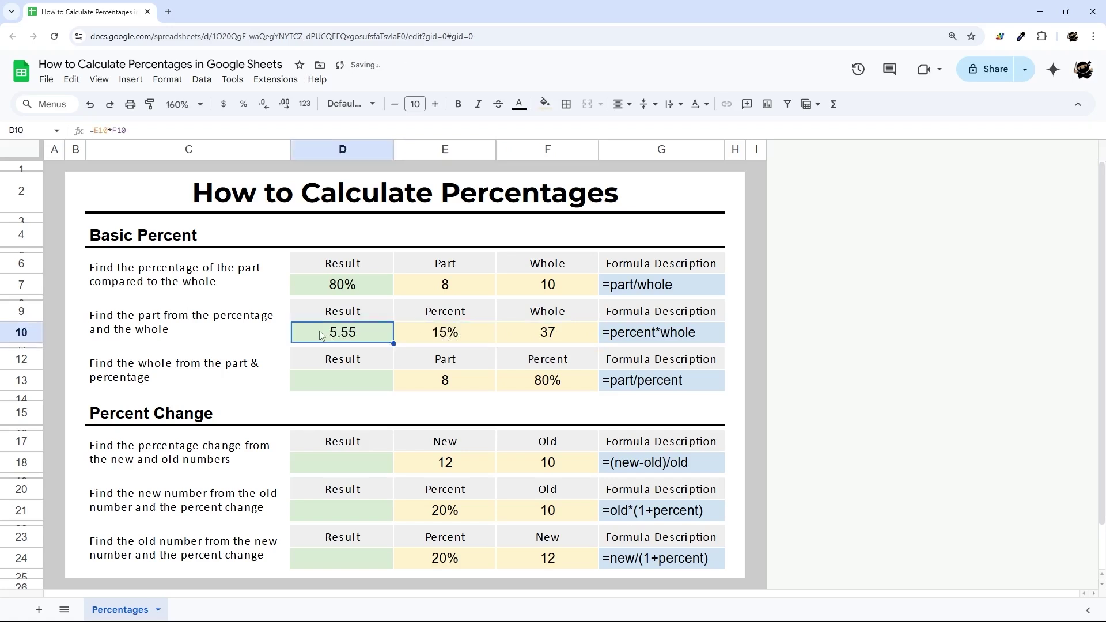
pyautogui.click(422, 332)
pyautogui.write('20')
pyautogui.press('Return')
pyautogui.click(359, 333)
pyautogui.click(424, 333)
pyautogui.write('25')
pyautogui.press('Return')
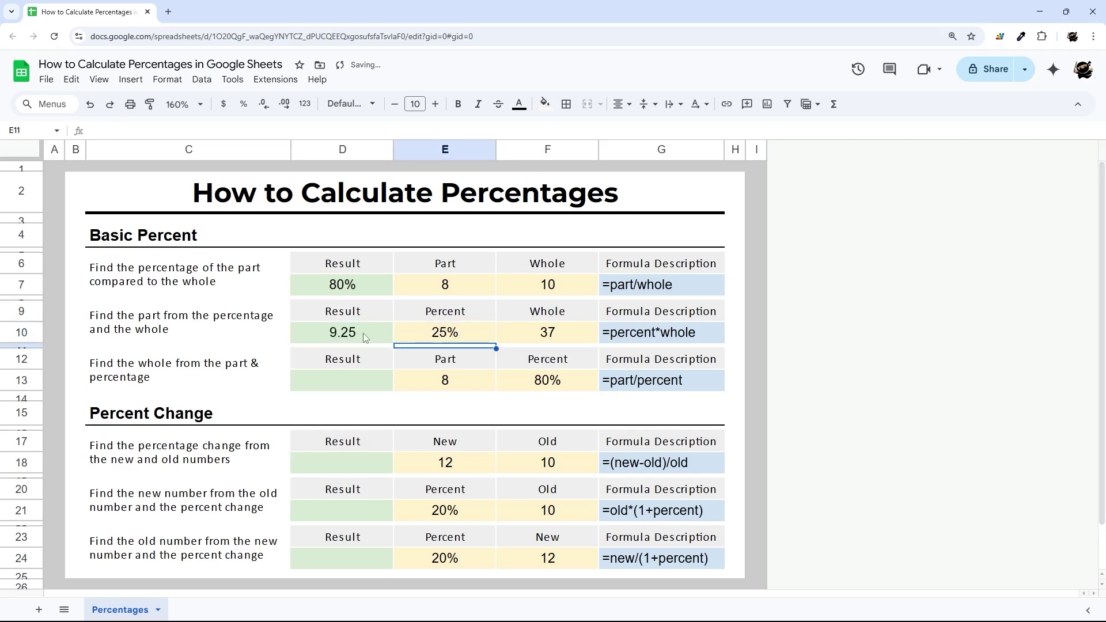
# - Restore the Whole to 10 and return to the Percent value to reset it to 80%
pyautogui.click(577, 334)
pyautogui.write('10')
pyautogui.press('Return')
pyautogui.click(453, 333)
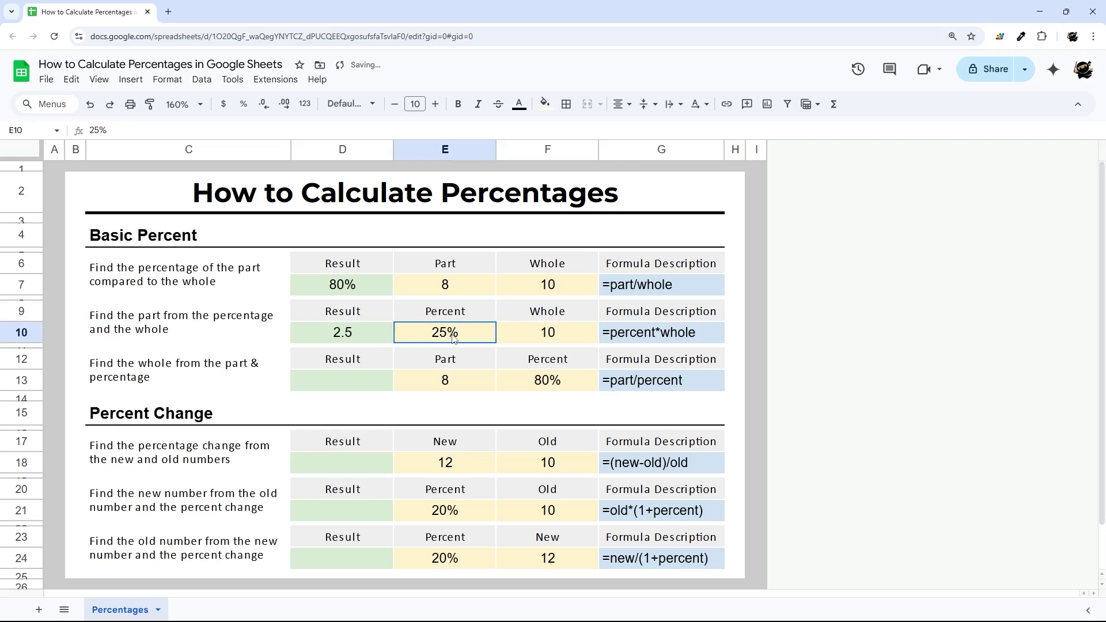
pyautogui.write('80%')
pyautogui.press('Return')
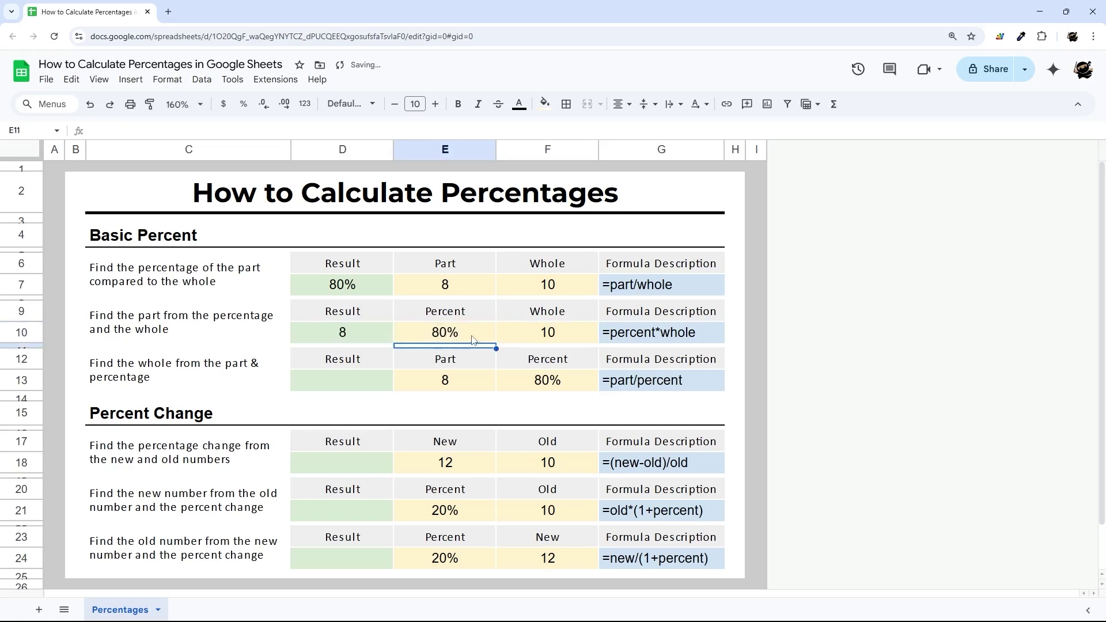
pyautogui.click(329, 379)
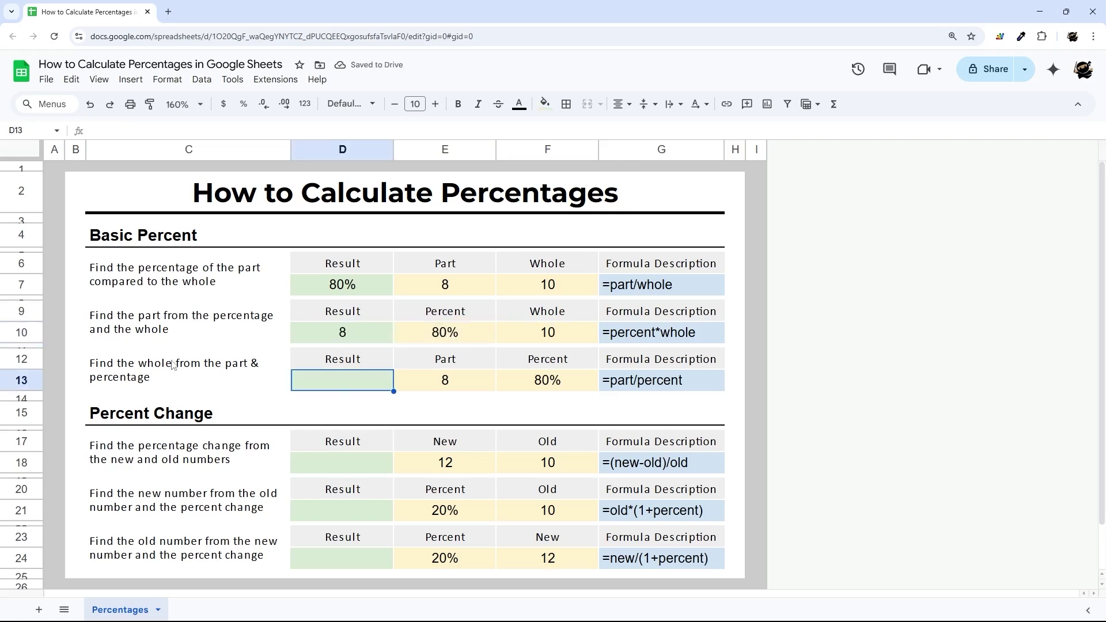
pyautogui.click(135, 372)
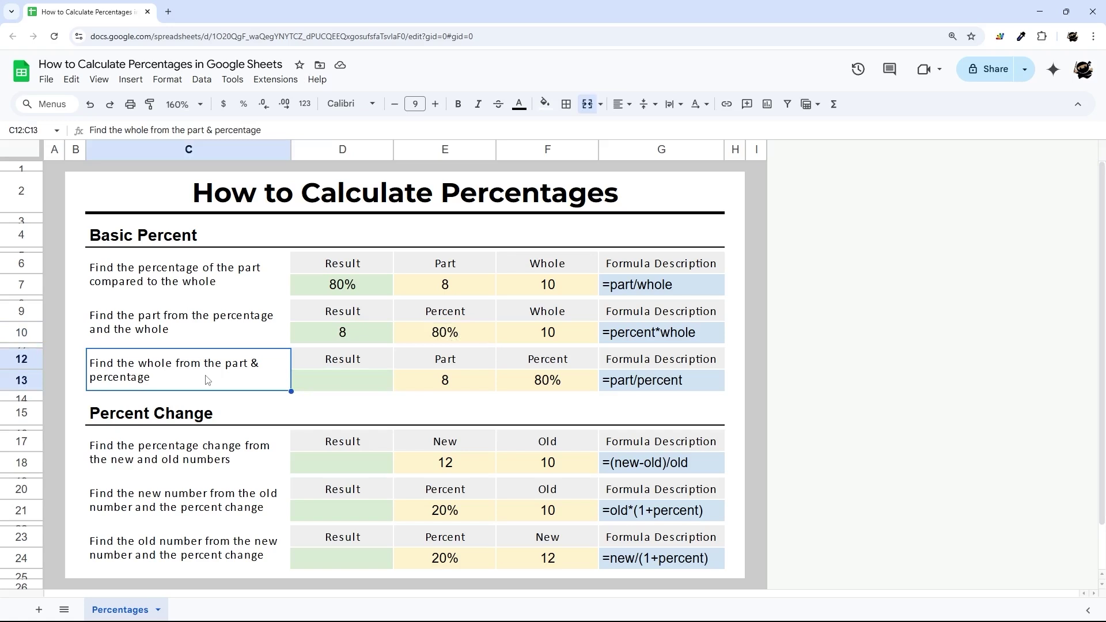
pyautogui.click(456, 385)
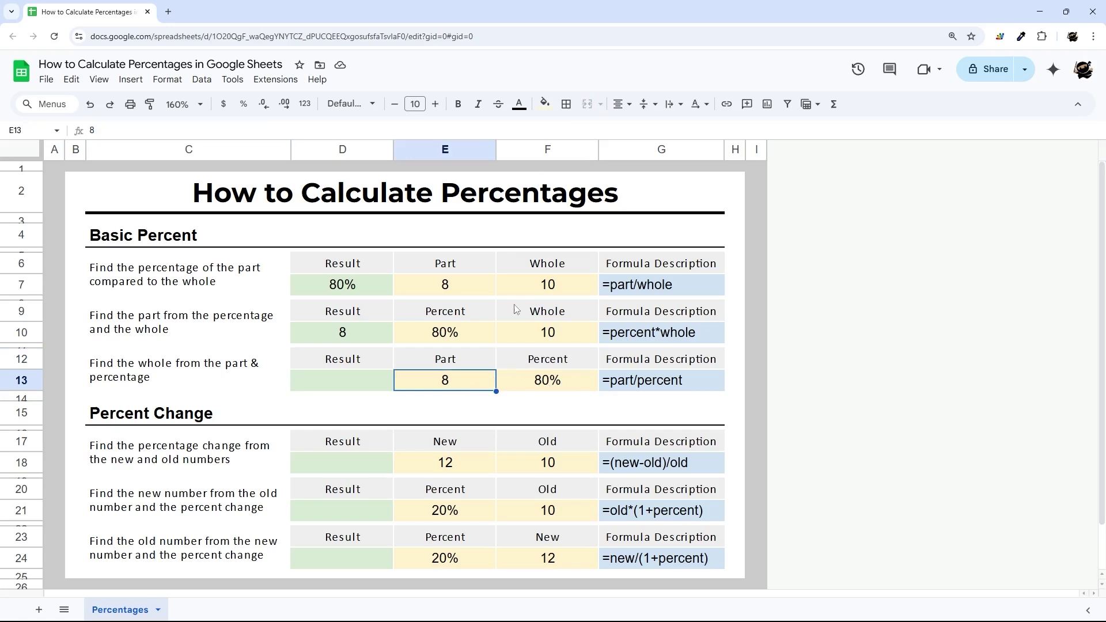
pyautogui.moveTo(542, 285); pyautogui.dragTo(474, 292)
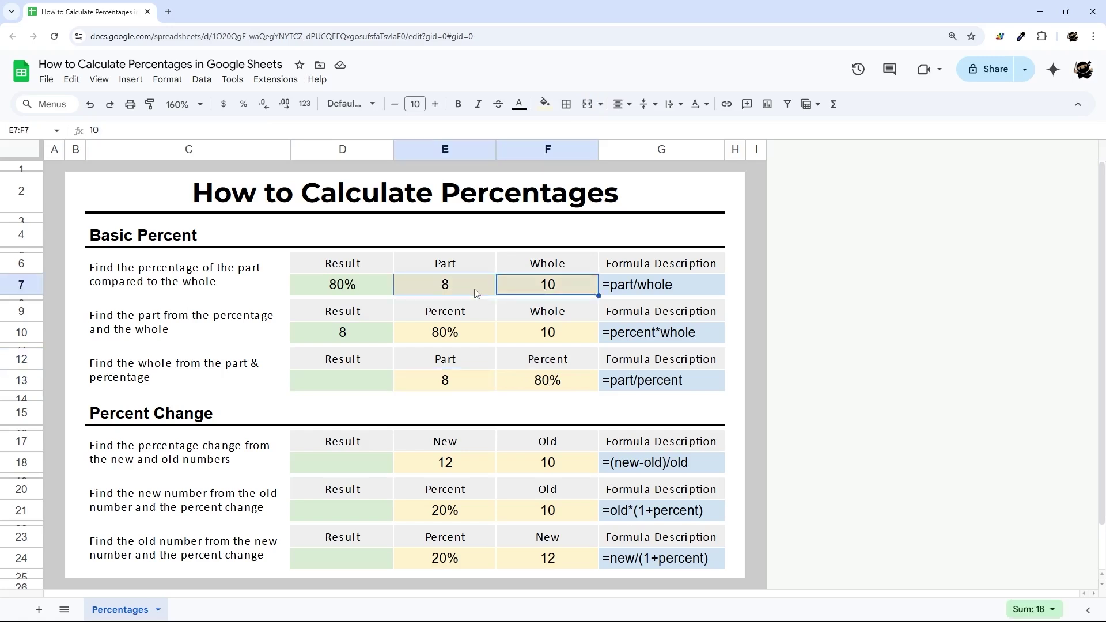
pyautogui.click(524, 335)
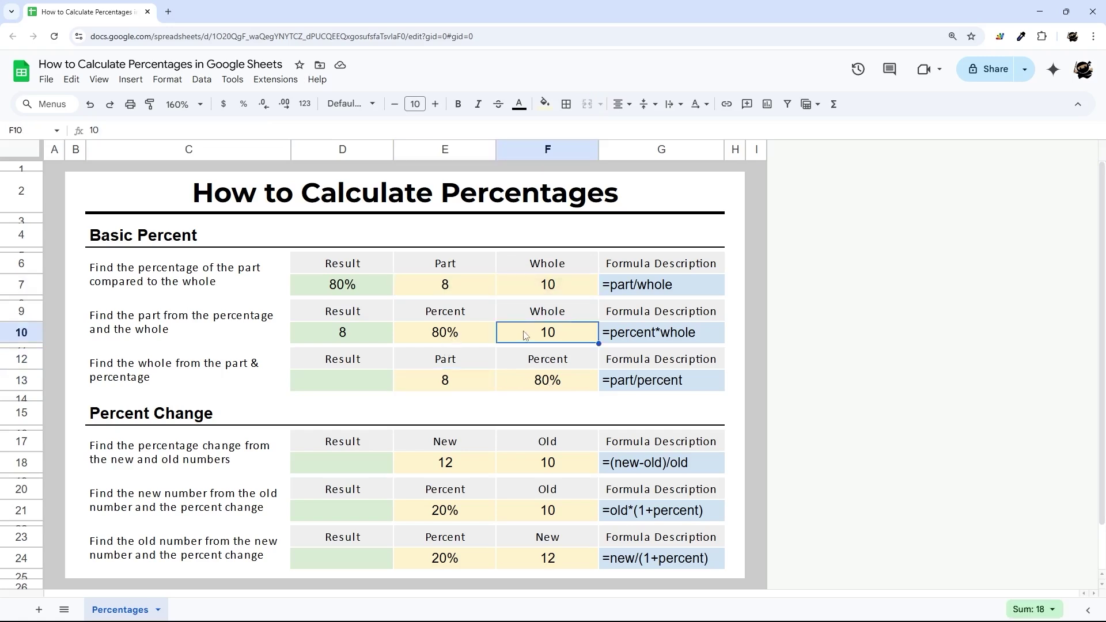
pyautogui.click(466, 337)
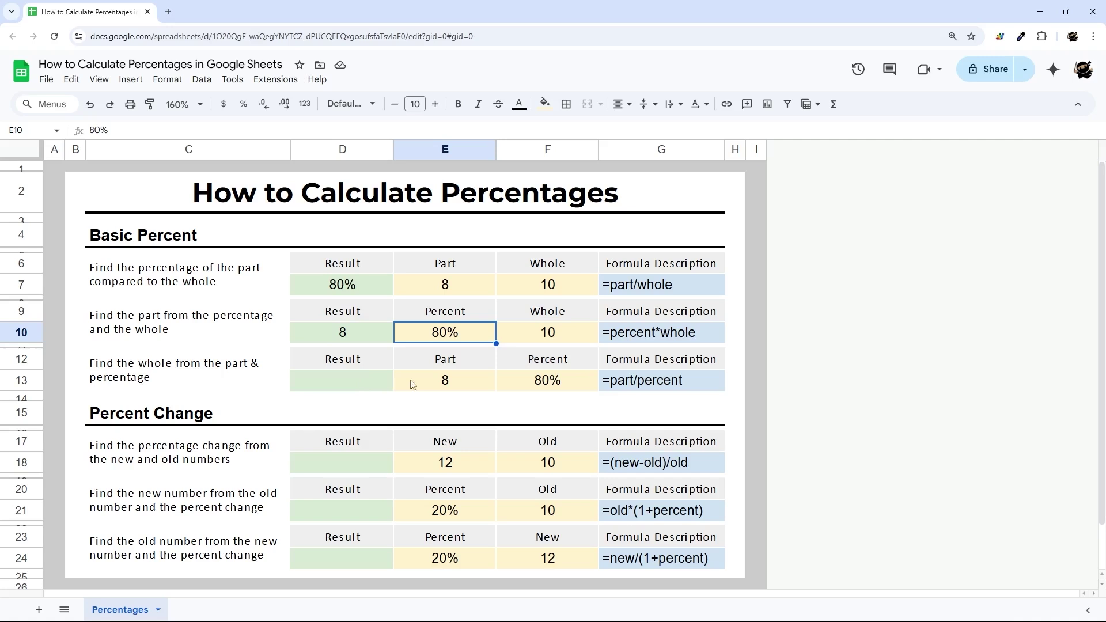
pyautogui.moveTo(412, 384); pyautogui.dragTo(536, 384)
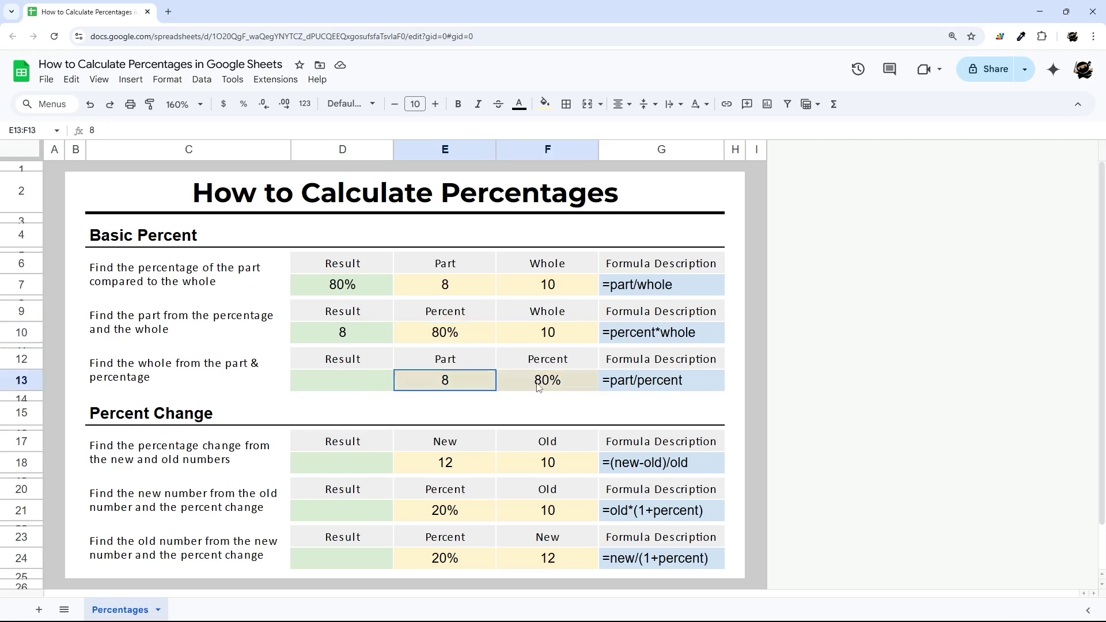
pyautogui.click(351, 379)
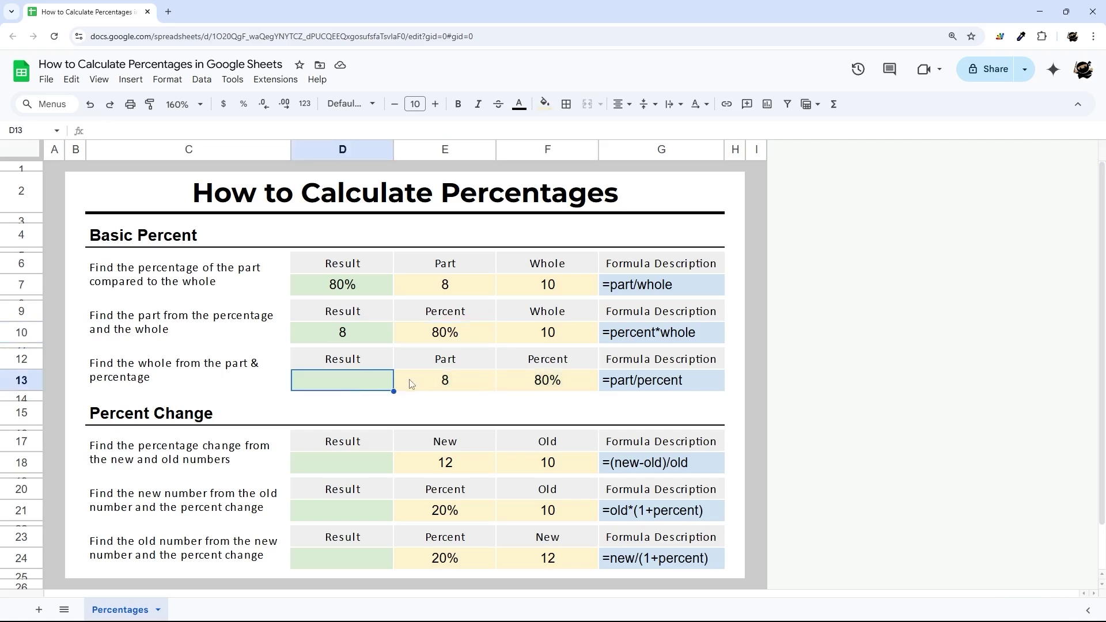
pyautogui.write('=')
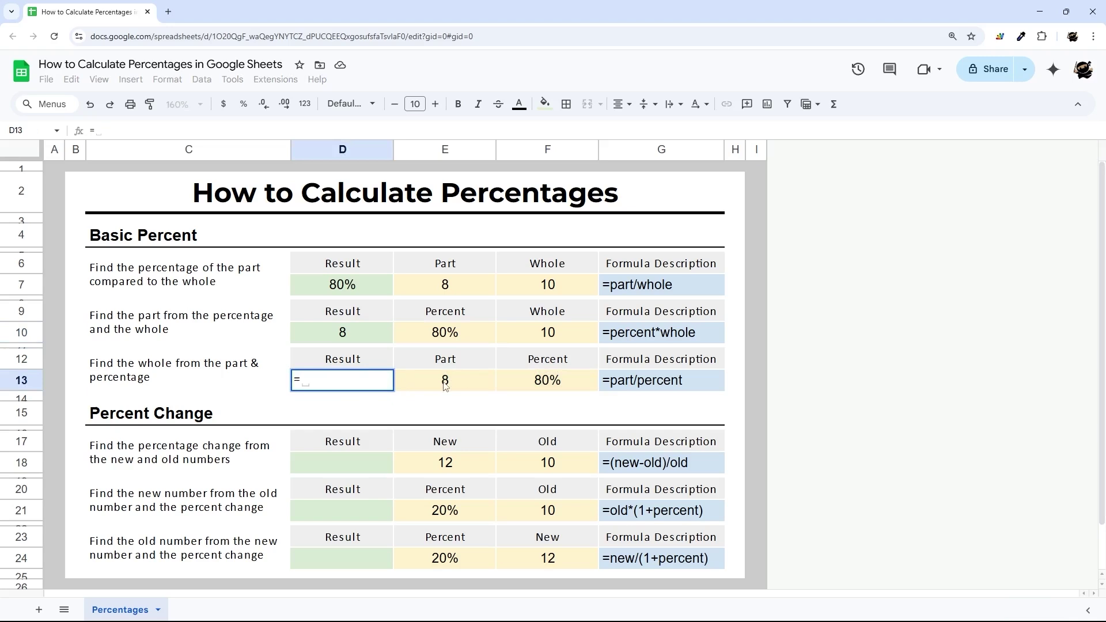
# - Enter =E13/F13 in D13 so part 8 divided by 80% gives 10
pyautogui.click(445, 380)
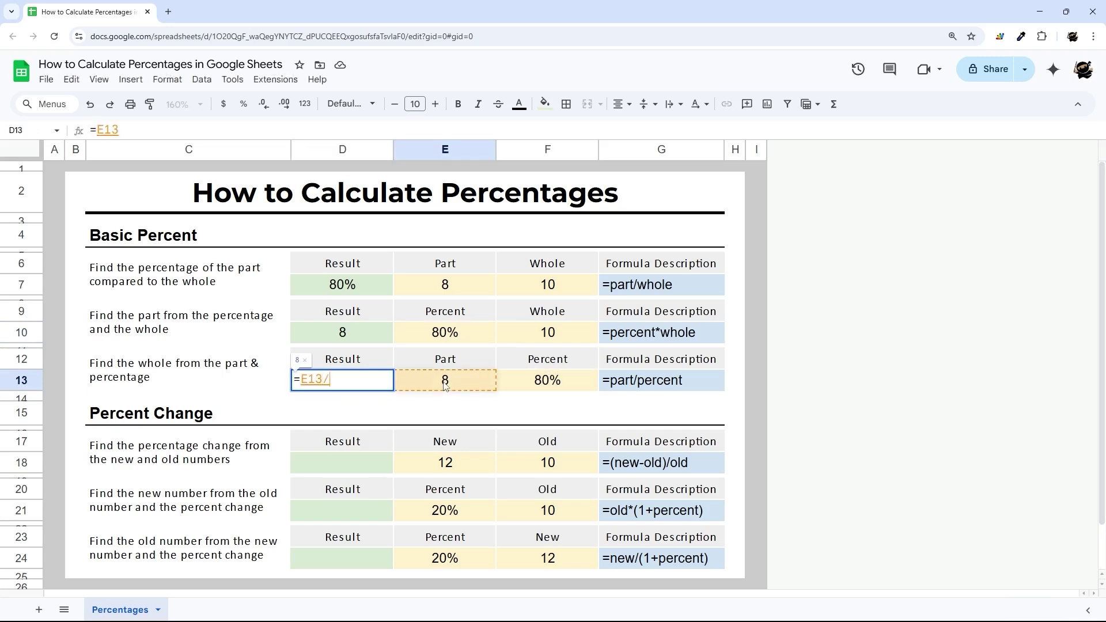
pyautogui.click(535, 384)
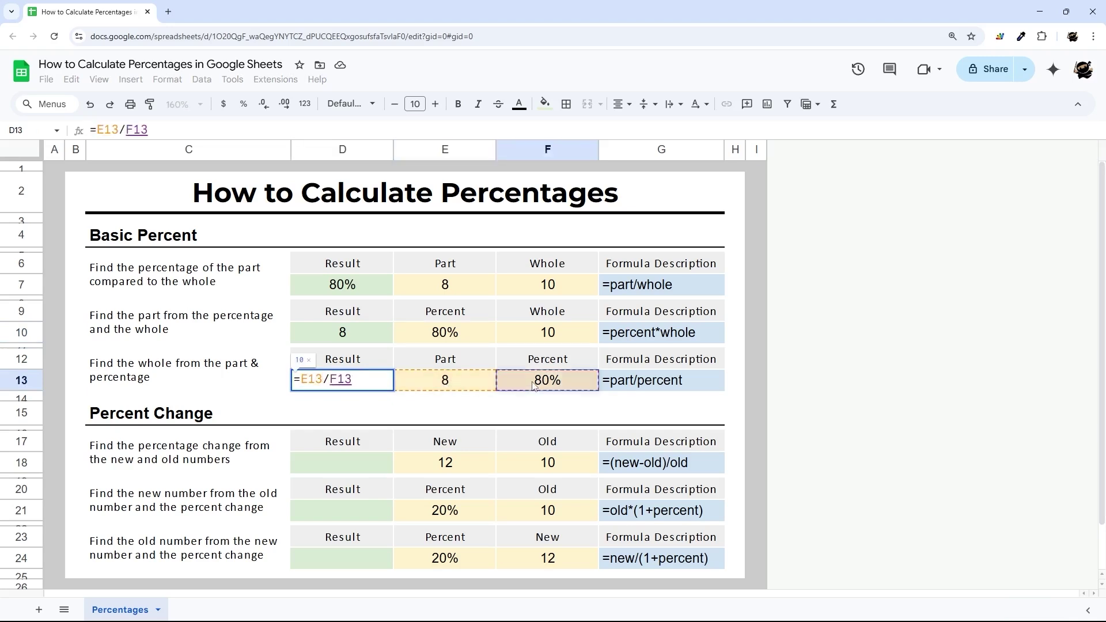
pyautogui.press('Return')
pyautogui.click(371, 387)
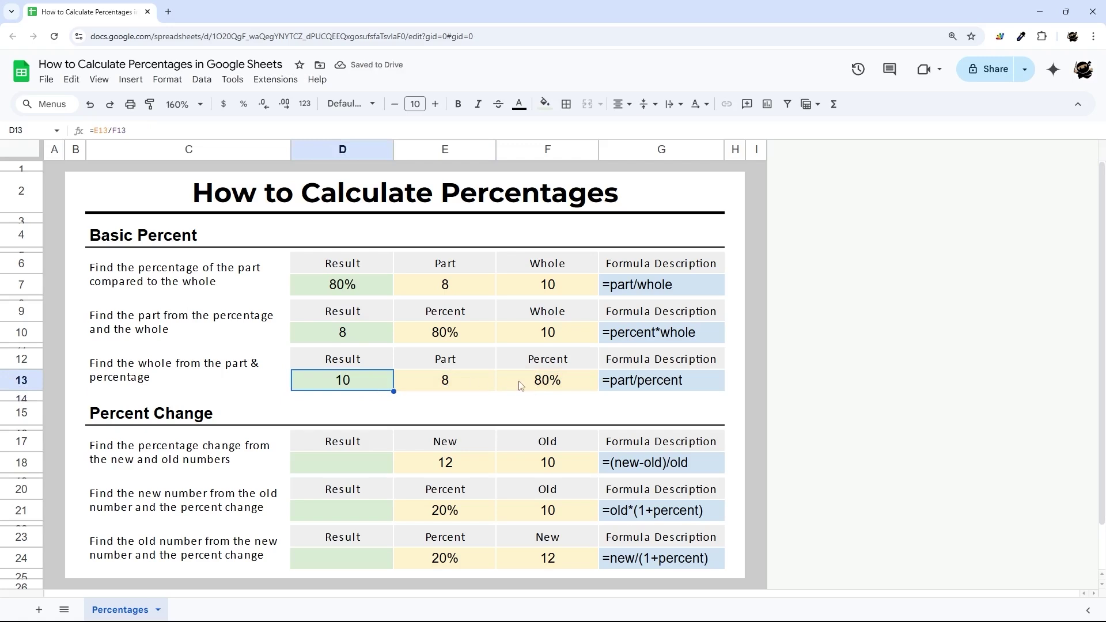
# - Inspect the Percent, Part and formula of row 13, selecting the row D13:G13 and back to D13
pyautogui.click(540, 385)
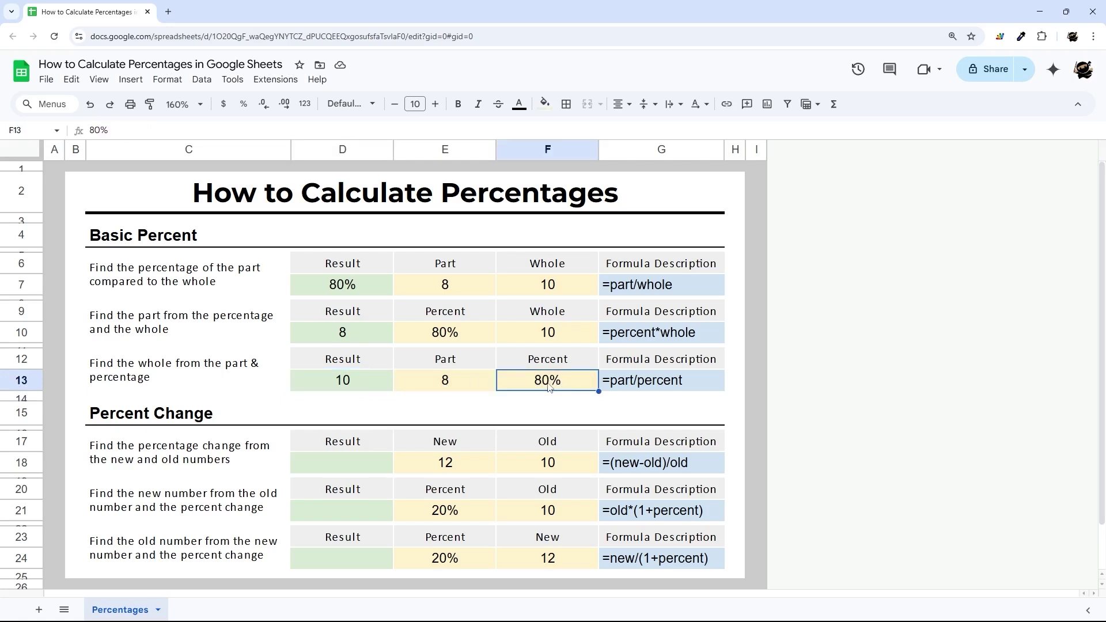
pyautogui.click(347, 382)
pyautogui.click(442, 385)
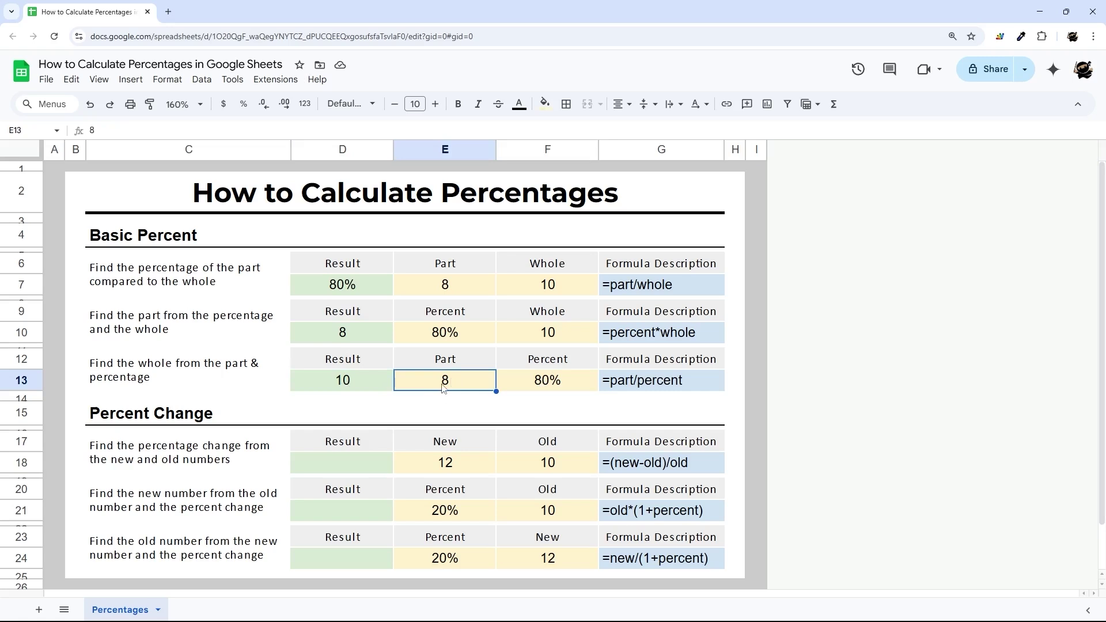
pyautogui.scroll(-1, 442, 388)
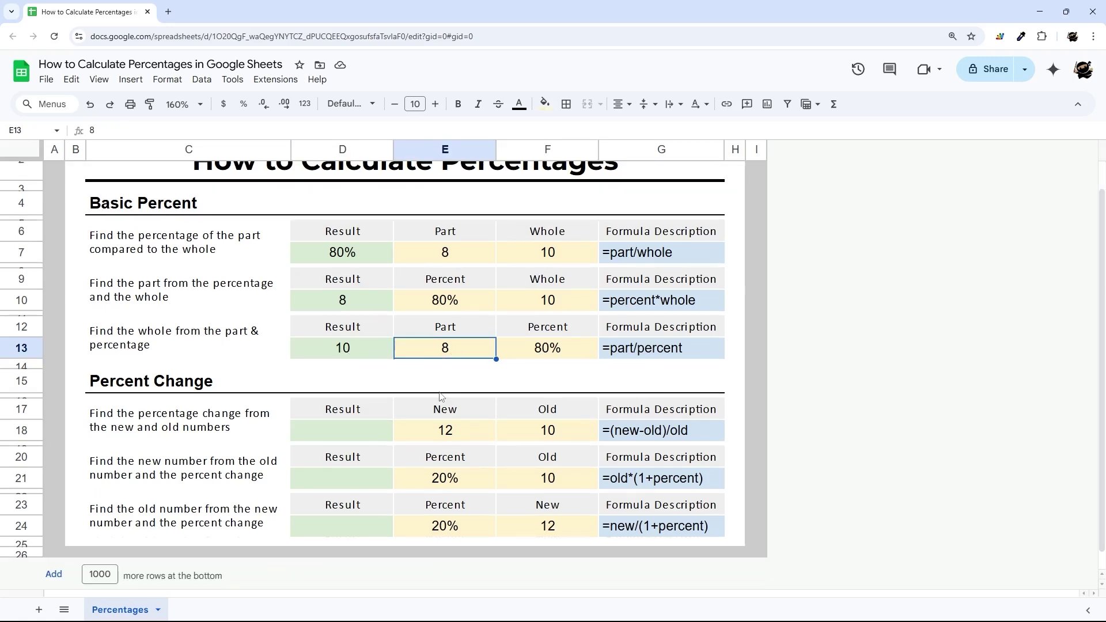
pyautogui.moveTo(346, 349); pyautogui.dragTo(687, 350)
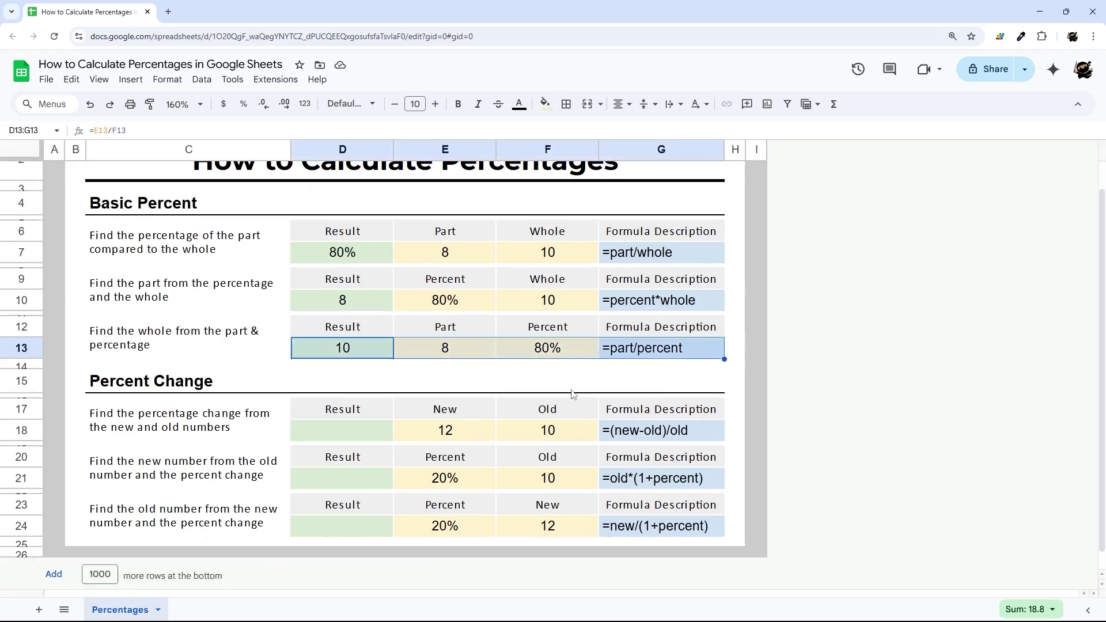
pyautogui.moveTo(369, 350); pyautogui.dragTo(385, 350)
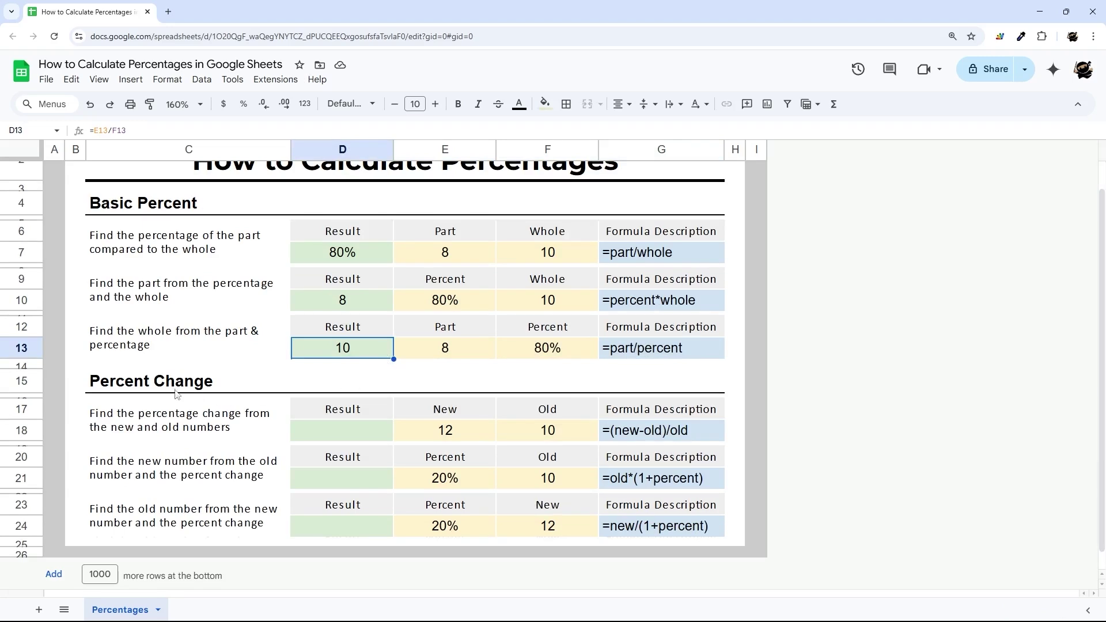
pyautogui.moveTo(144, 381); pyautogui.dragTo(529, 436)
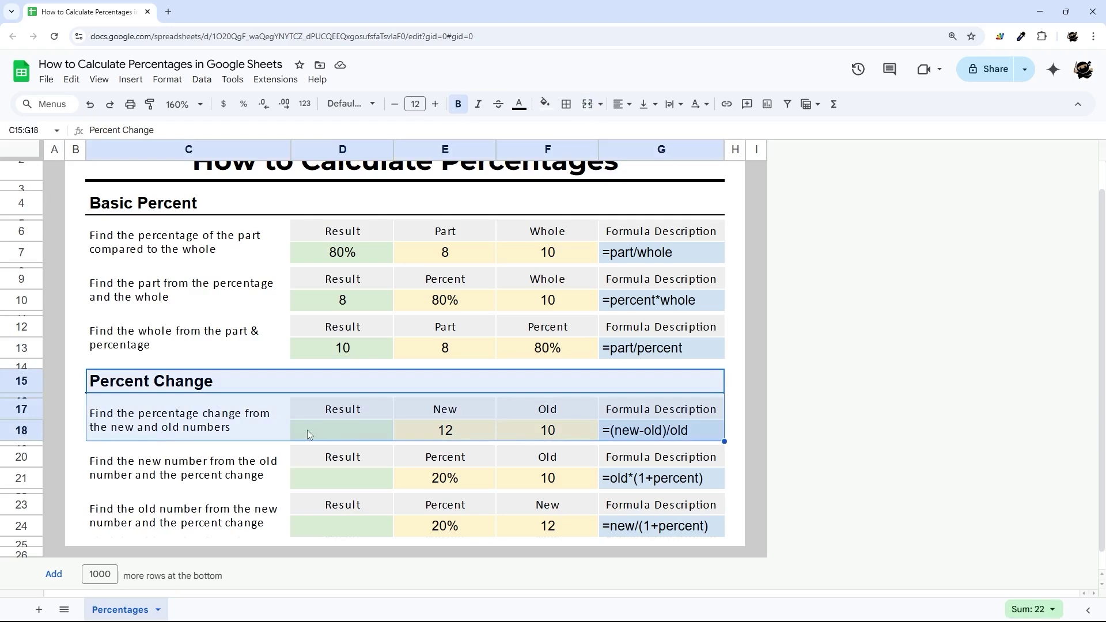
pyautogui.click(342, 430)
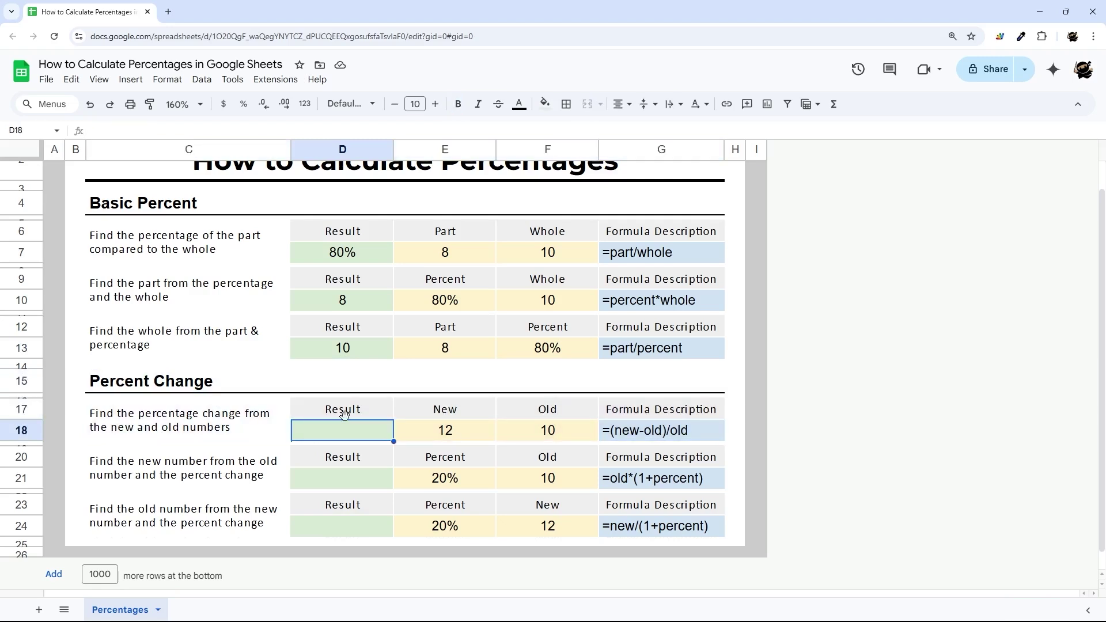
pyautogui.moveTo(444, 409); pyautogui.dragTo(444, 429)
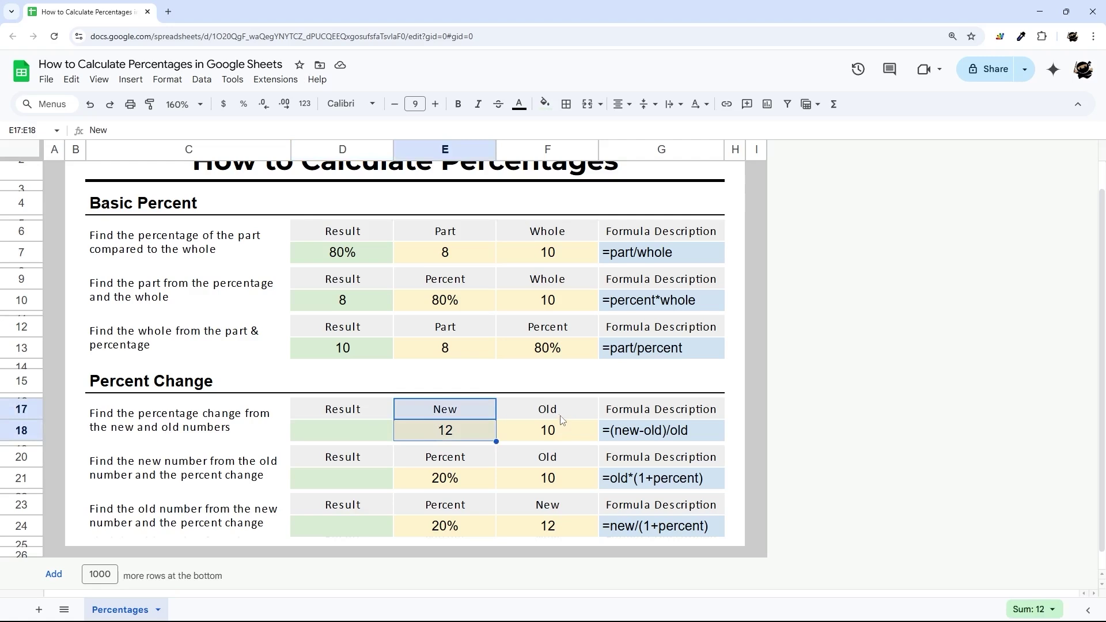
pyautogui.moveTo(547, 409)
pyautogui.mouseDown()
pyautogui.moveTo(557, 429)
pyautogui.moveTo(553, 411)
pyautogui.mouseUp()
pyautogui.click(566, 432)
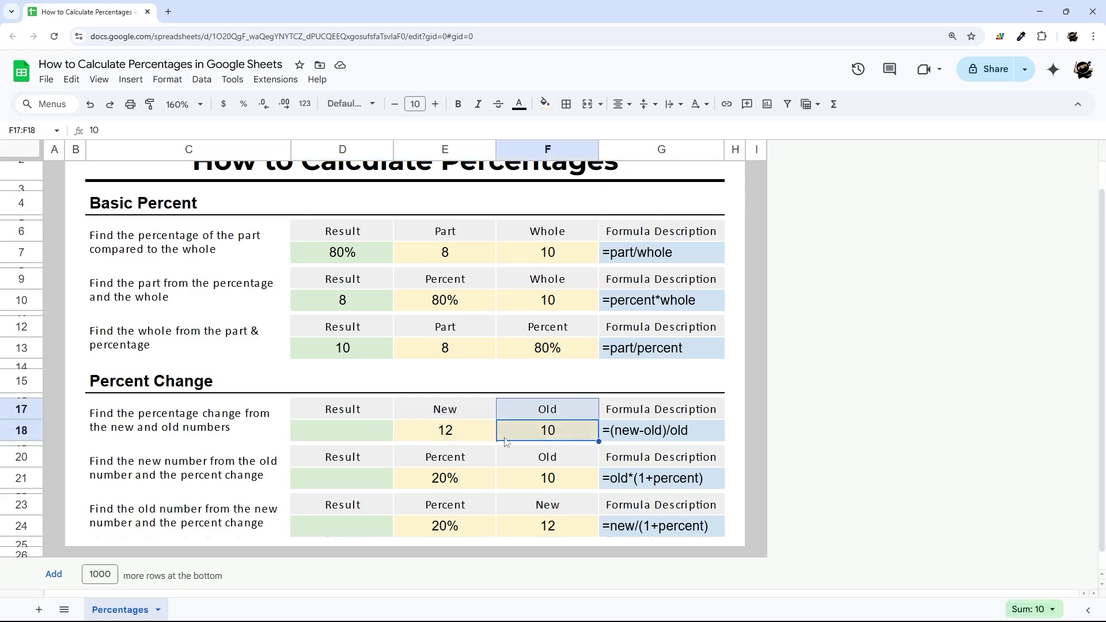
pyautogui.moveTo(474, 432); pyautogui.dragTo(466, 406)
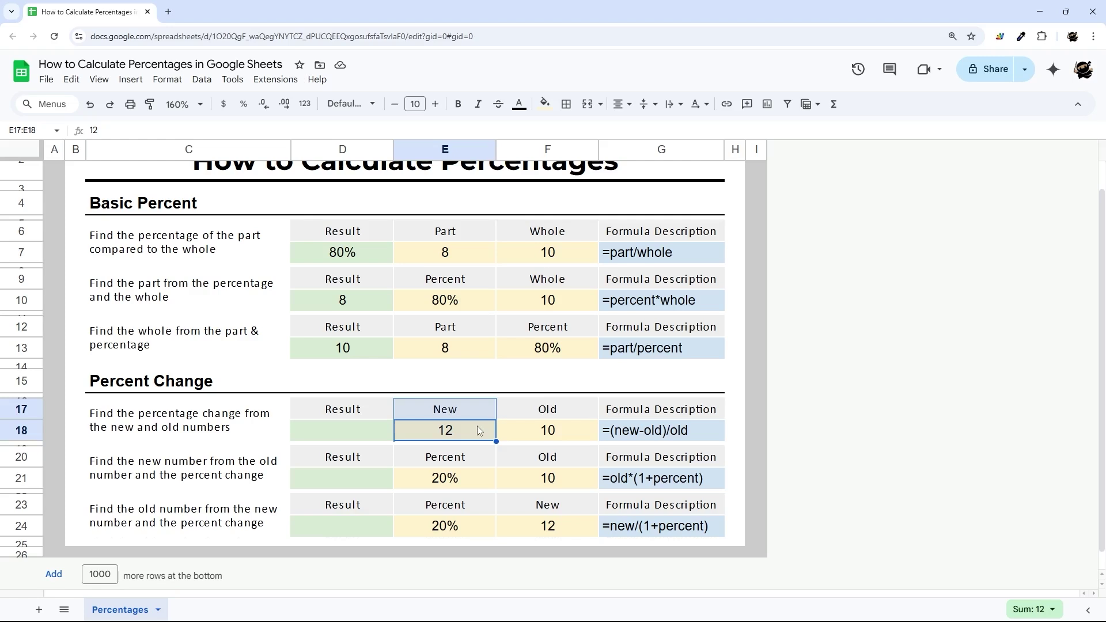
pyautogui.click(355, 434)
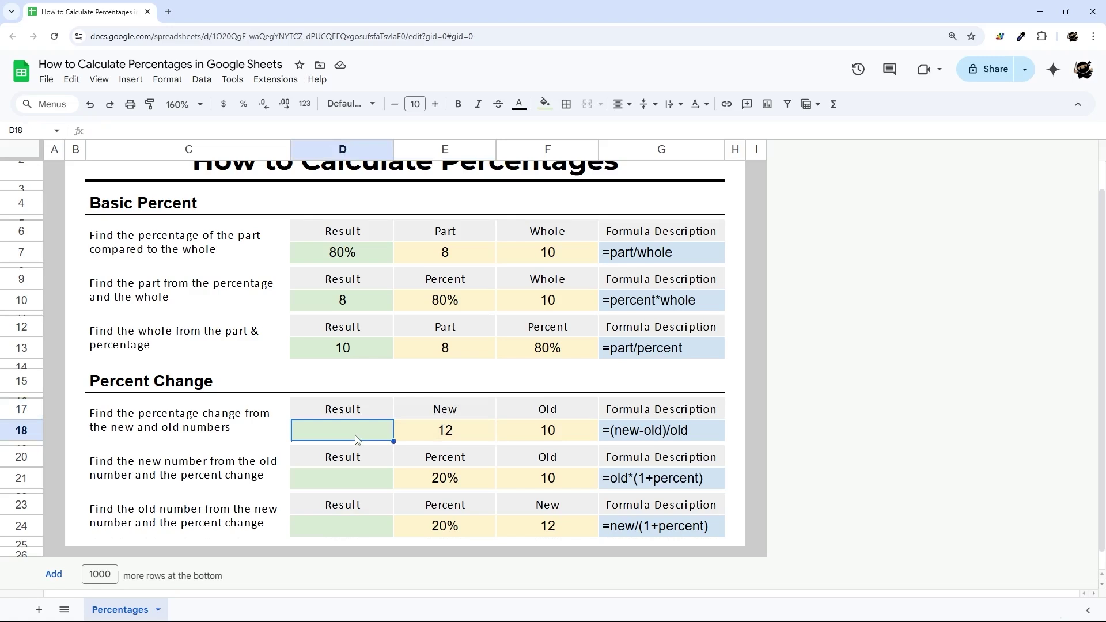
pyautogui.write('=')
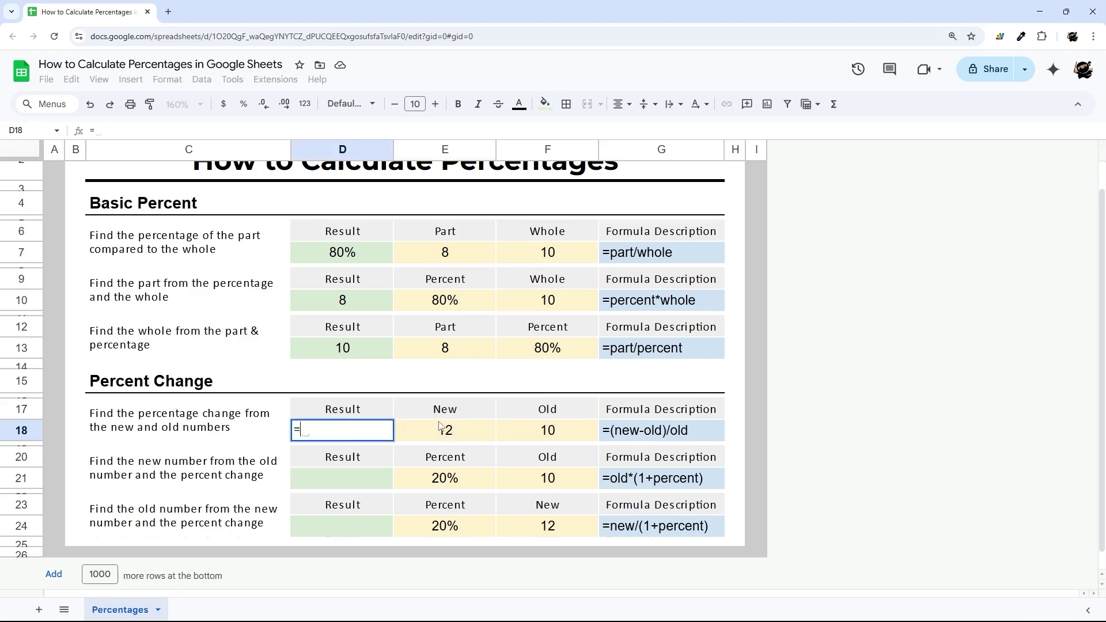
# - Enter =(E18-F18)/F18 in D18 to compute the percent change
pyautogui.click(446, 433)
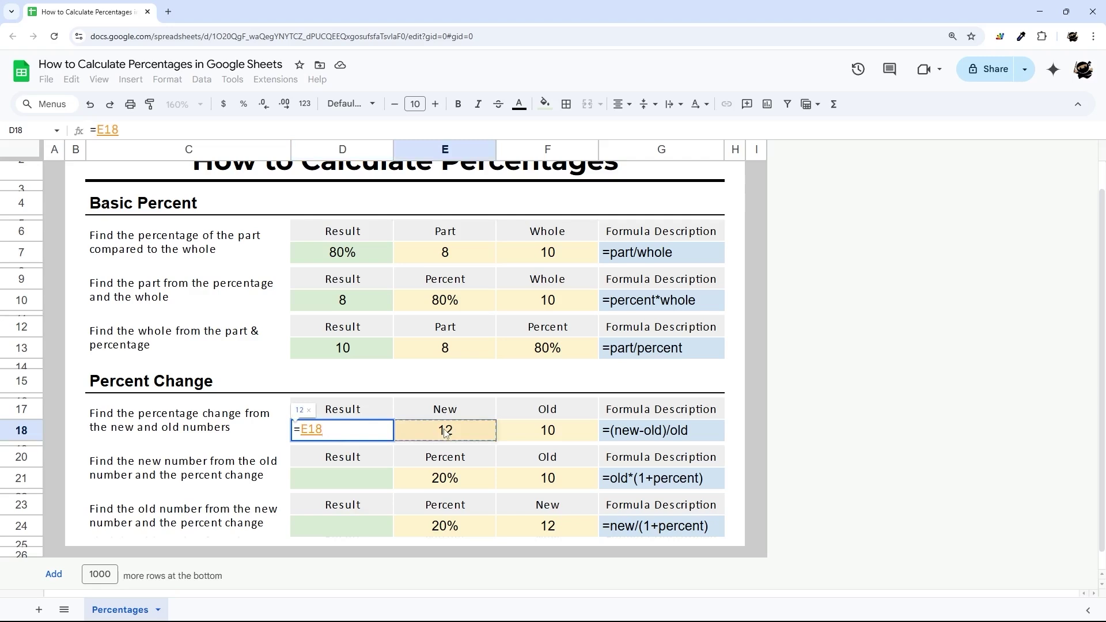
pyautogui.write('-')
pyautogui.click(526, 439)
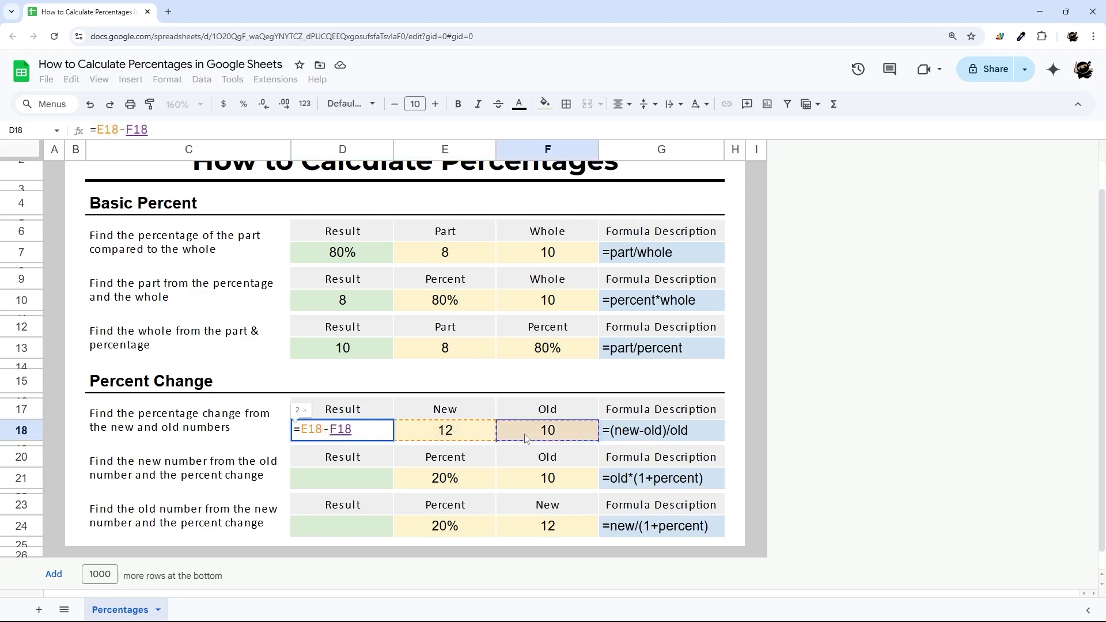
pyautogui.write(')')
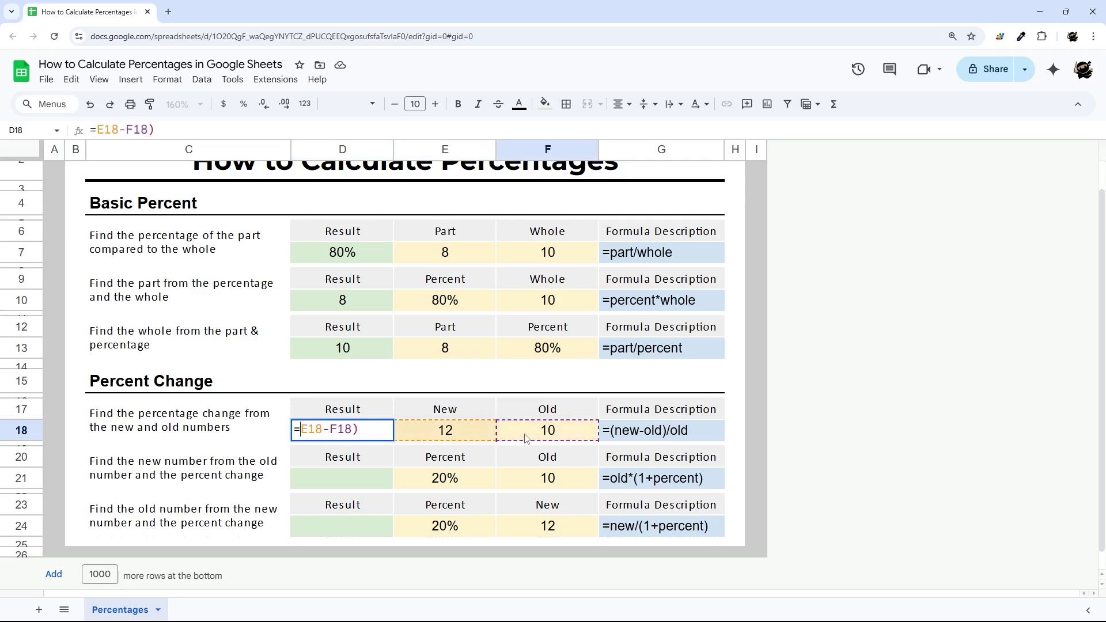
pyautogui.press('Home')
pyautogui.press('Right')
pyautogui.write('(')
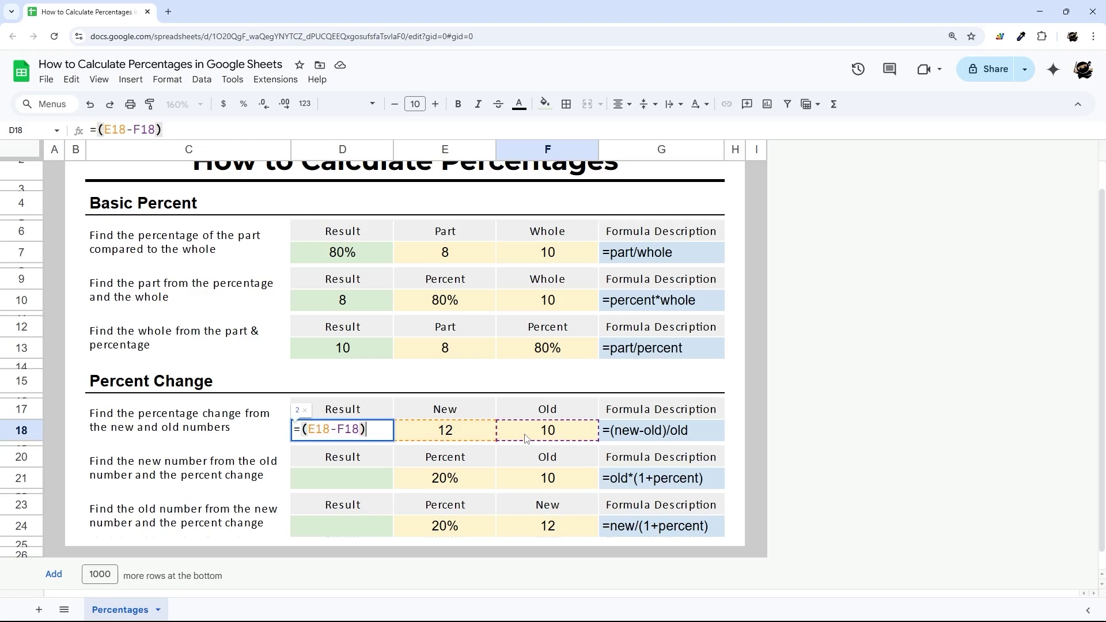
pyautogui.write('/')
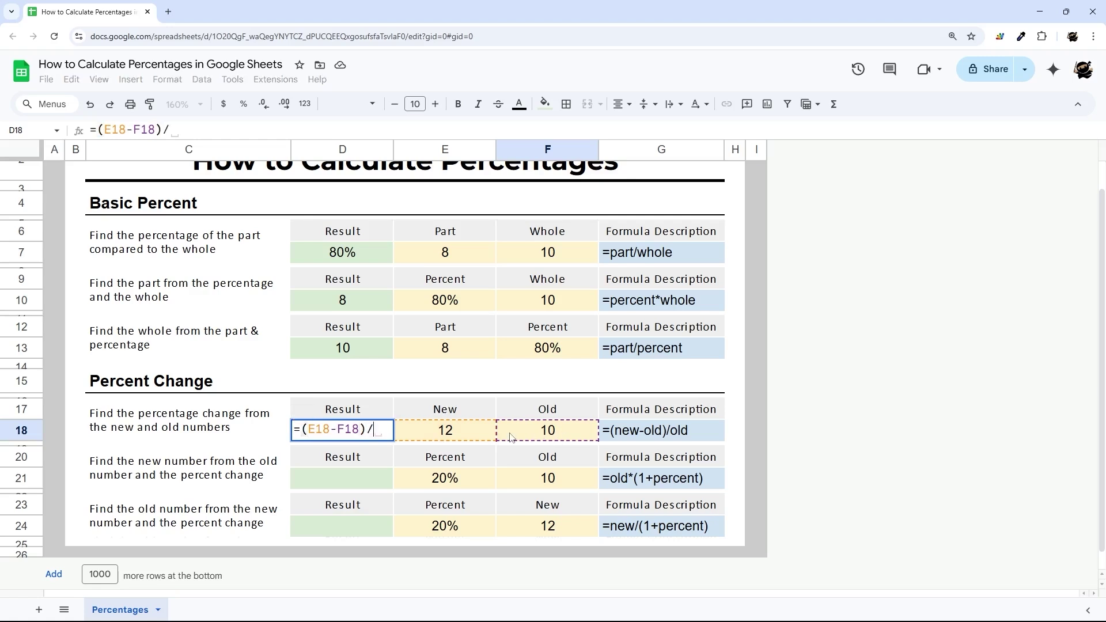
pyautogui.click(562, 436)
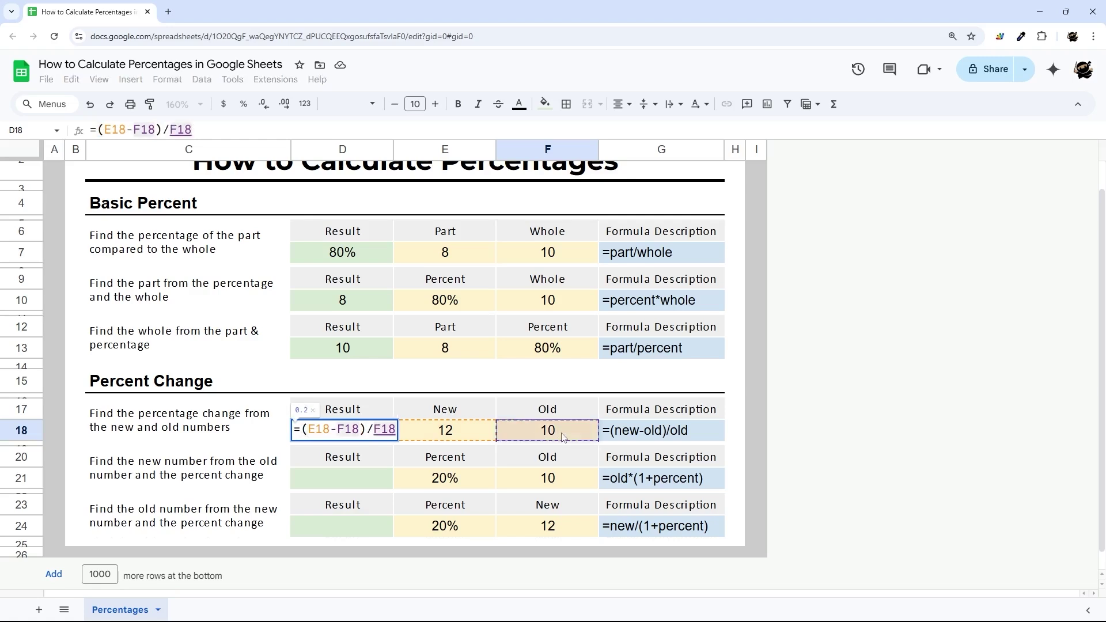
pyautogui.press('Return')
pyautogui.press('Up')
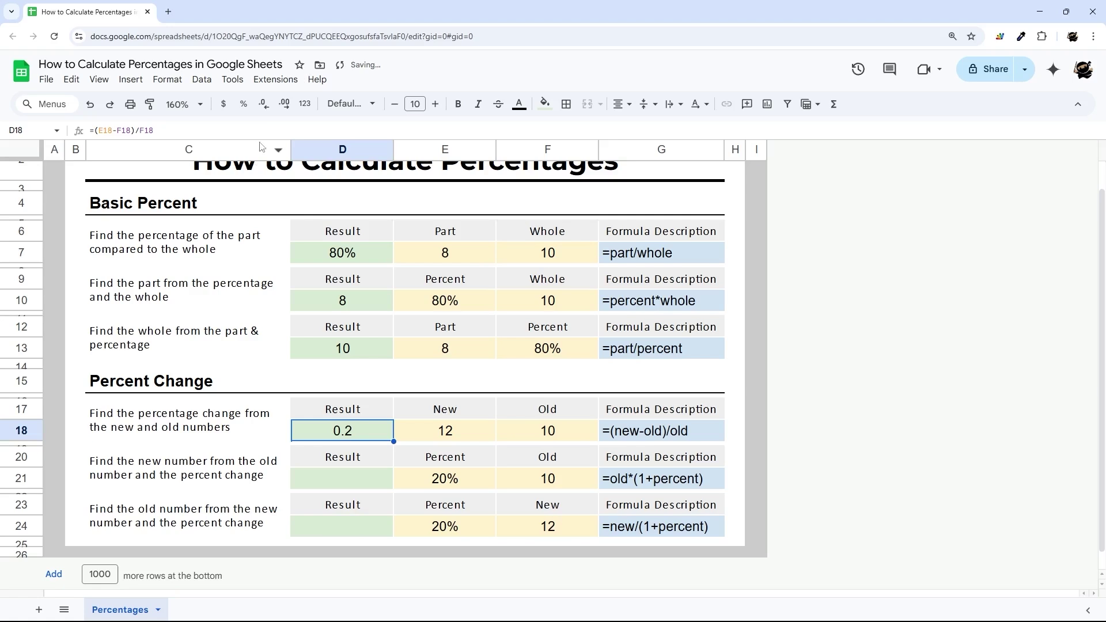
# - Format D18 as a whole-number percentage, 20%, and select the New and Old values
pyautogui.click(243, 105)
pyautogui.click(264, 103)
pyautogui.click(265, 104)
pyautogui.moveTo(343, 430); pyautogui.dragTo(546, 430)
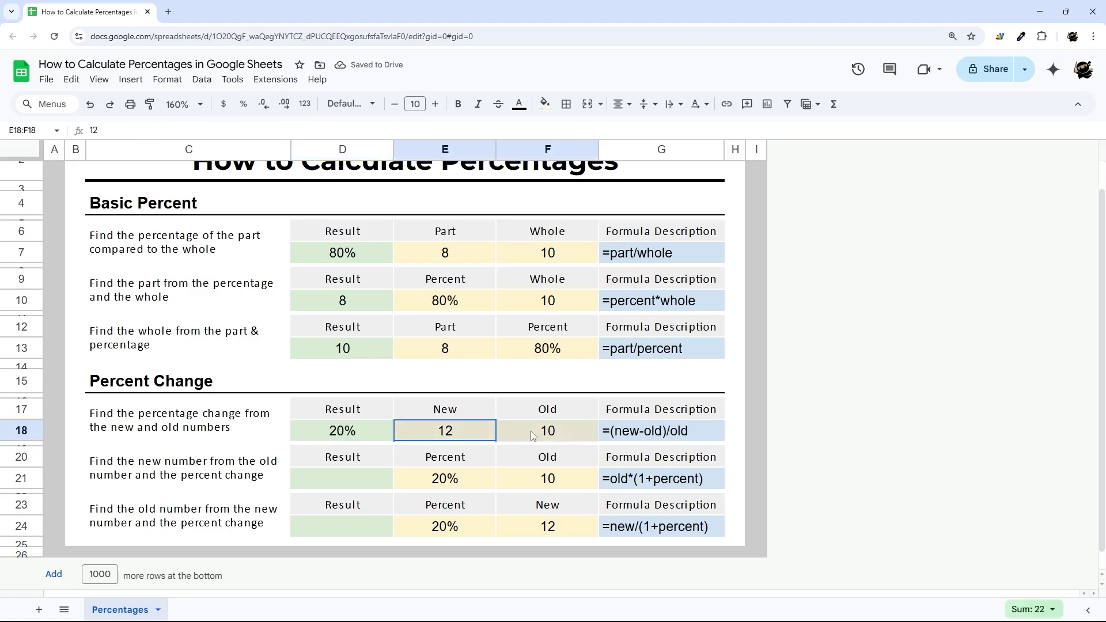
pyautogui.click(359, 431)
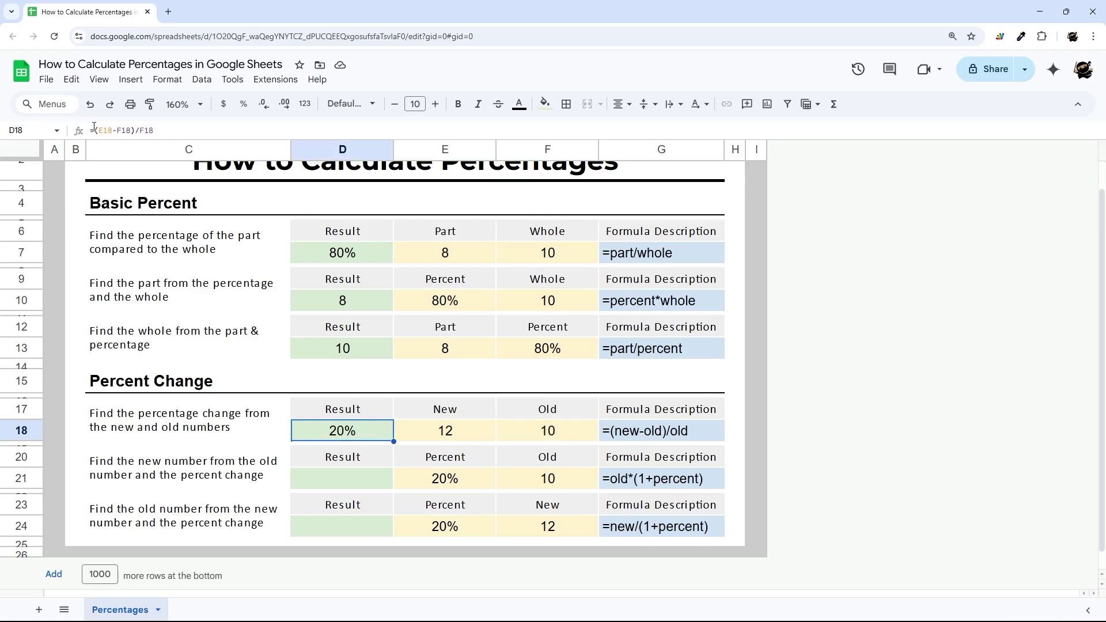
pyautogui.click(124, 130)
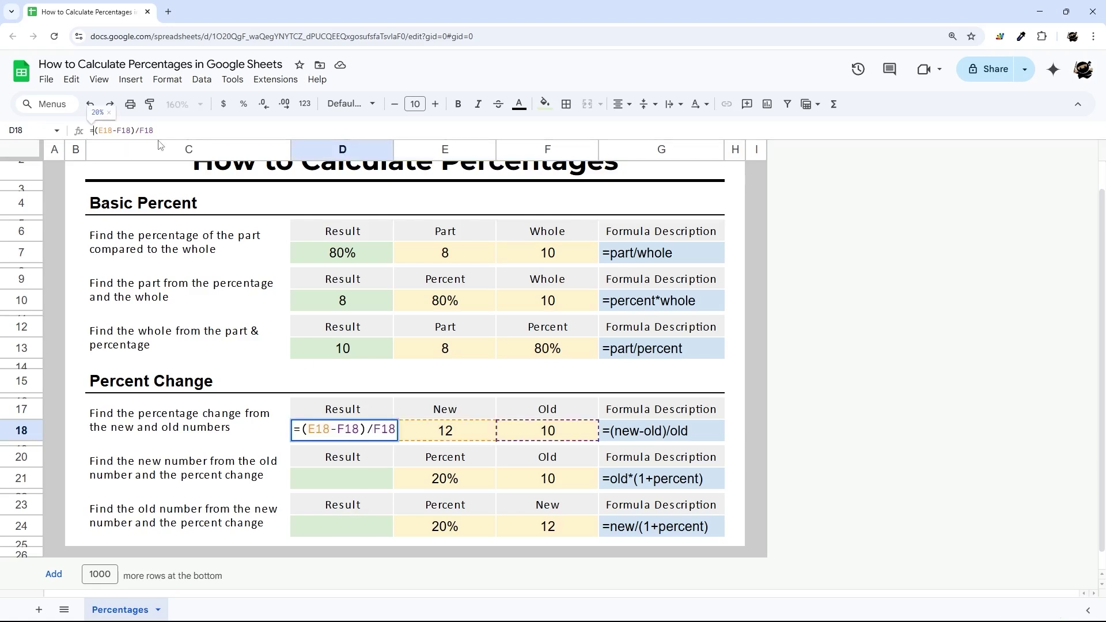
pyautogui.write('(')
pyautogui.press('End')
pyautogui.write(')+')
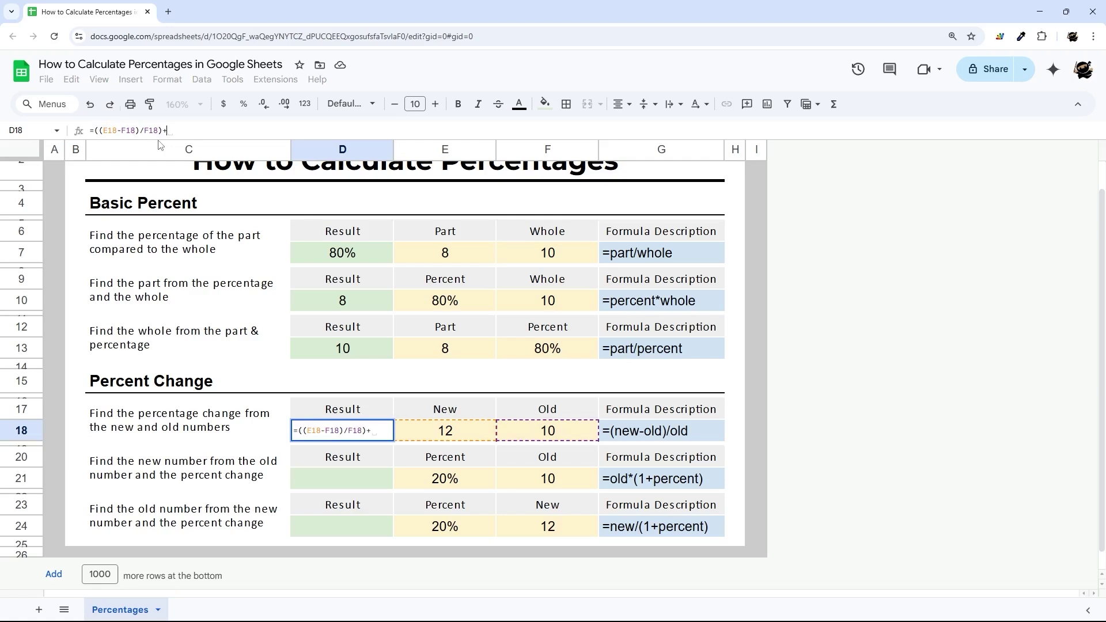
pyautogui.write('1')
pyautogui.press('Return')
pyautogui.click(350, 431)
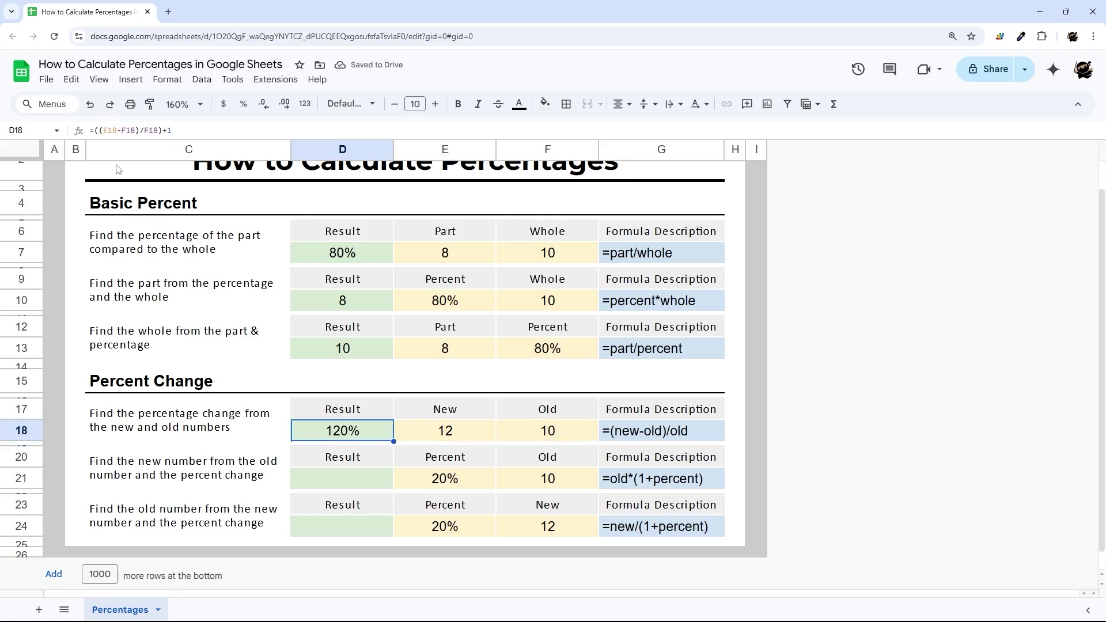
pyautogui.click(164, 130)
pyautogui.press('BackSpace')
pyautogui.press('BackSpace')
pyautogui.press('Return')
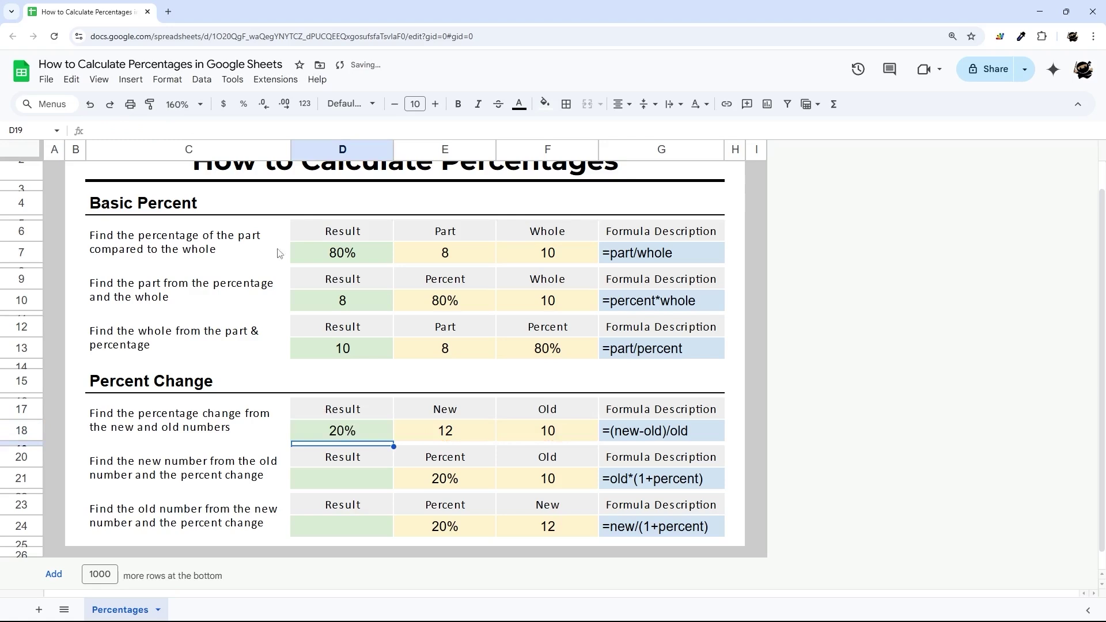
pyautogui.click(361, 432)
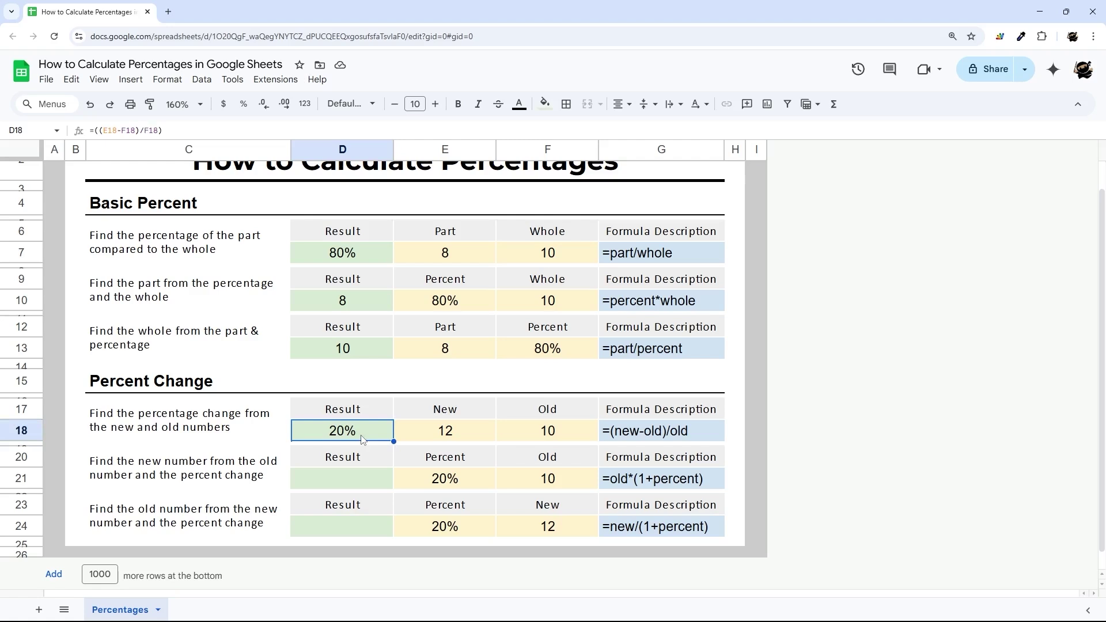
pyautogui.click(173, 130)
pyautogui.press('BackSpace')
pyautogui.press('Home')
pyautogui.press('Right')
pyautogui.press('Delete')
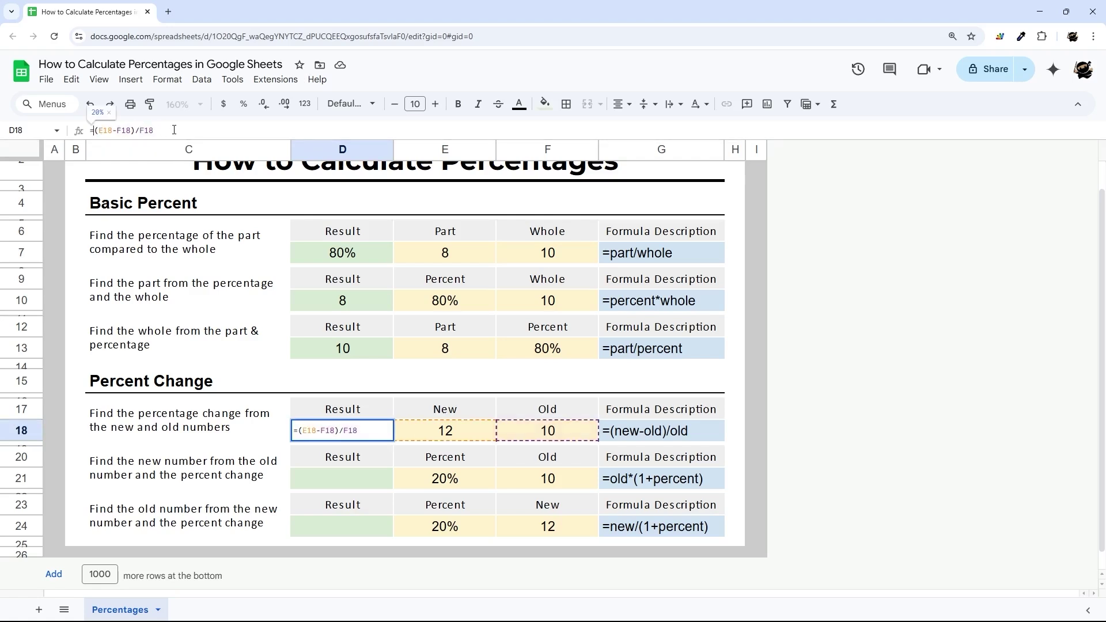
pyautogui.press('Return')
pyautogui.click(547, 431)
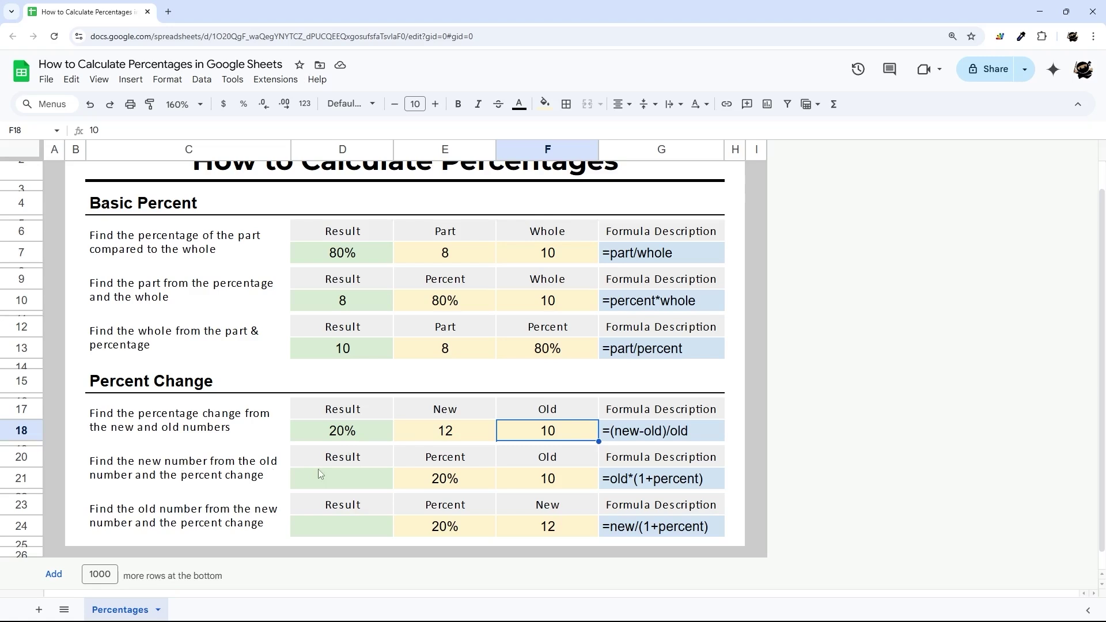
pyautogui.click(344, 478)
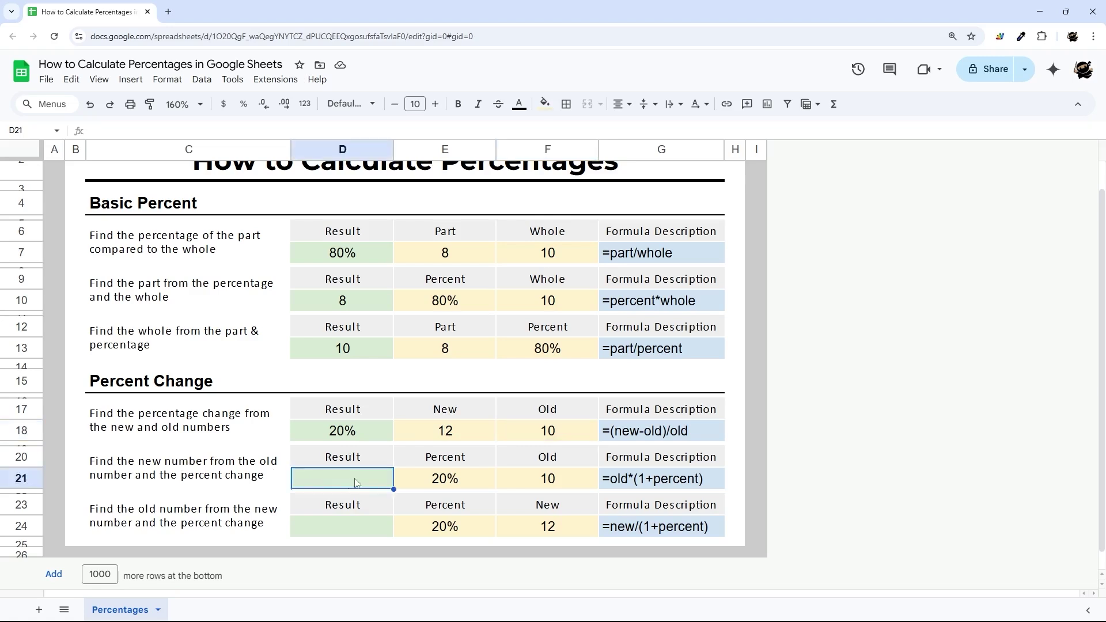
# - Compare row 21's Old and 20% values with row 18, then select the empty Result cell D21
pyautogui.click(554, 483)
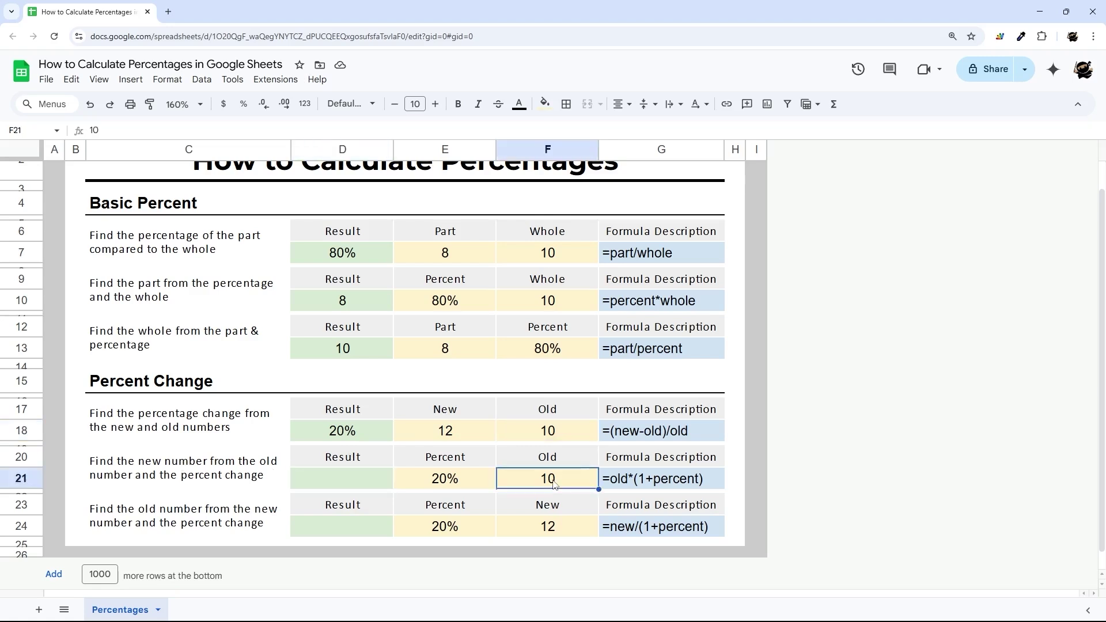
pyautogui.click(449, 482)
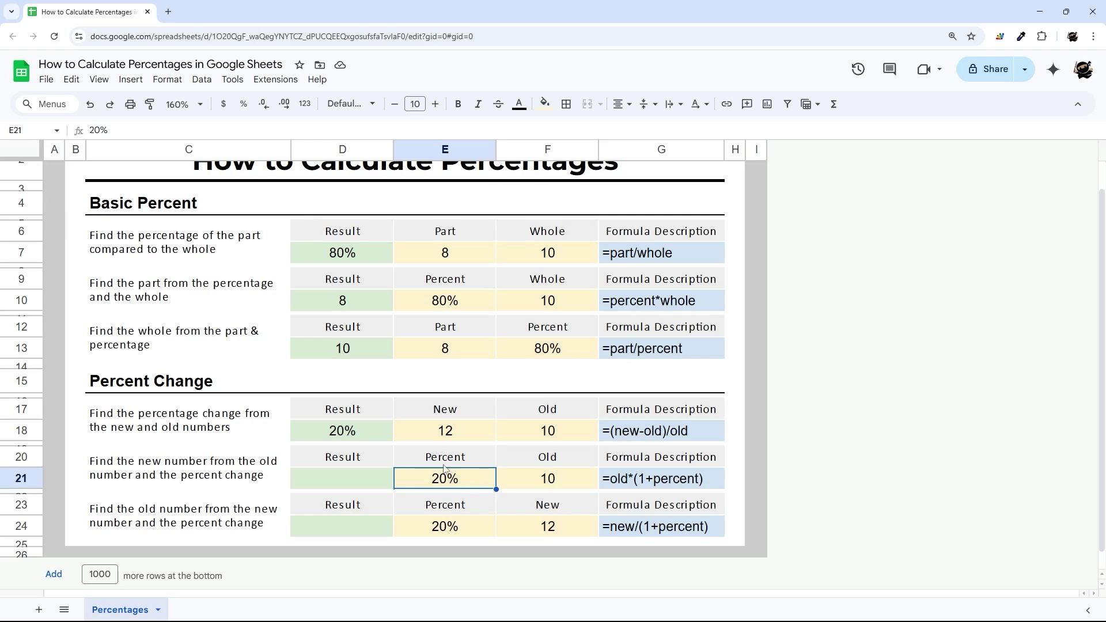
pyautogui.click(356, 434)
pyautogui.click(446, 479)
pyautogui.click(387, 438)
pyautogui.click(453, 482)
pyautogui.click(361, 478)
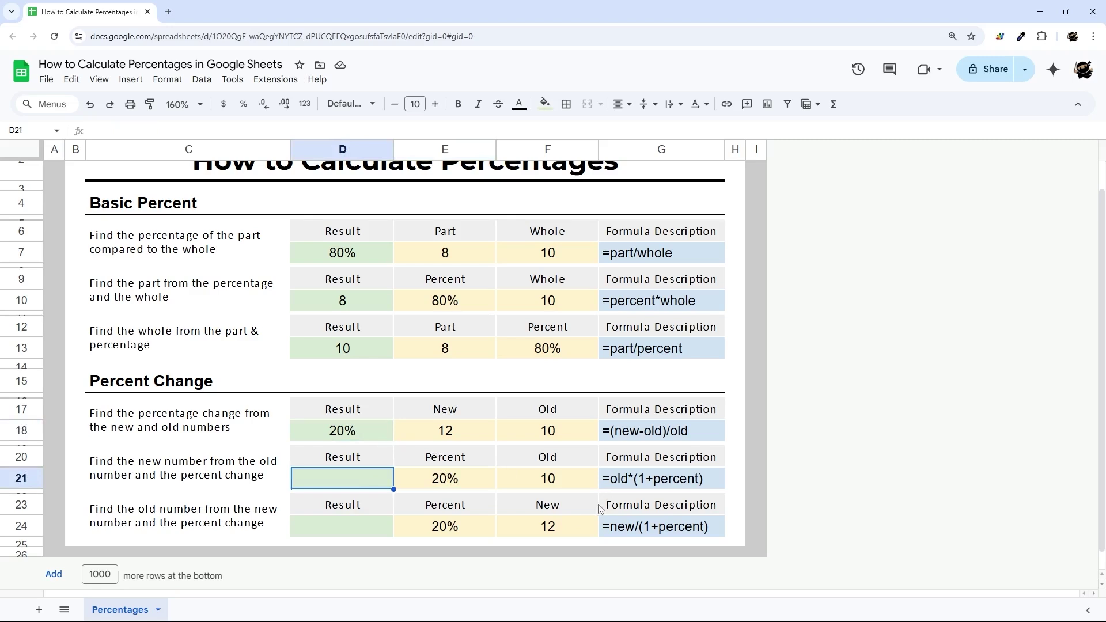
pyautogui.write('=')
# - Enter =F21*(1+E21) in D21 so the new number shows 12
pyautogui.click(552, 482)
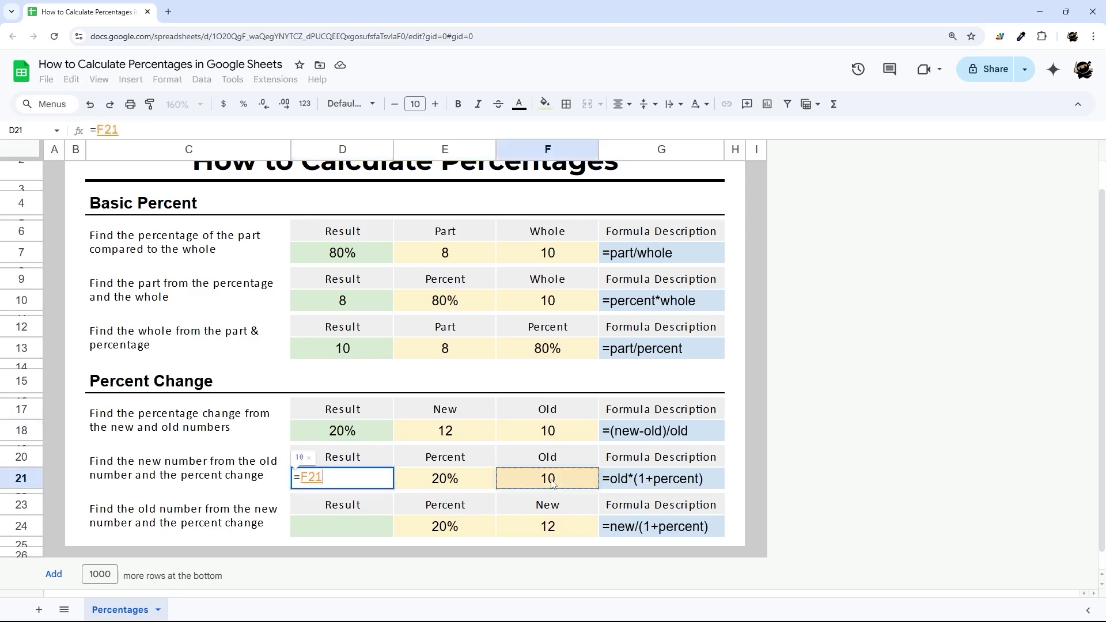
pyautogui.write('*')
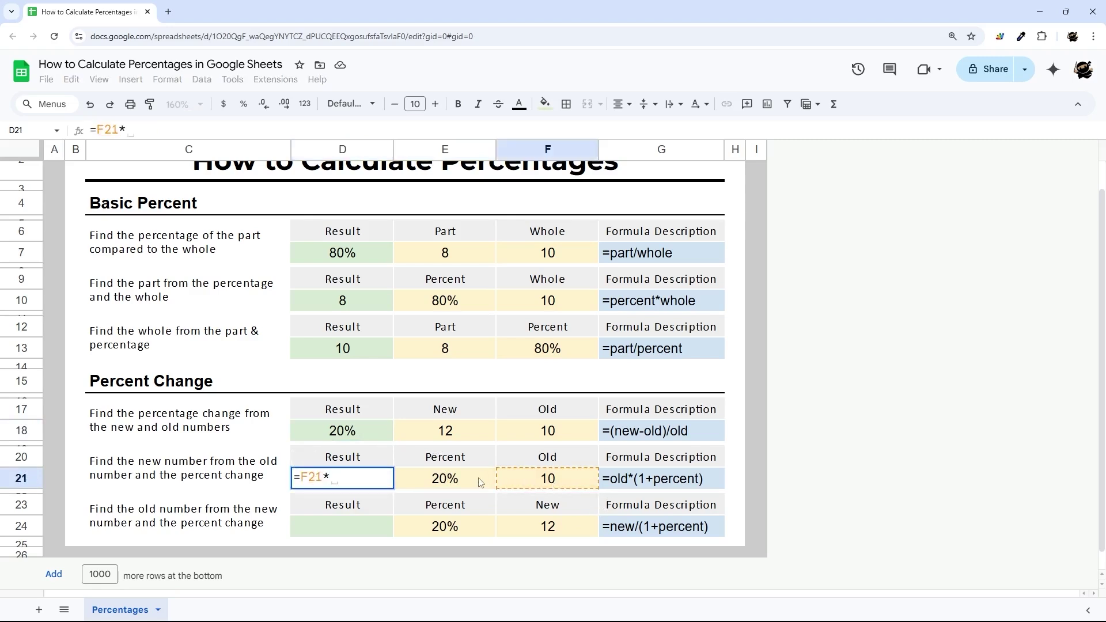
pyautogui.write('(1+')
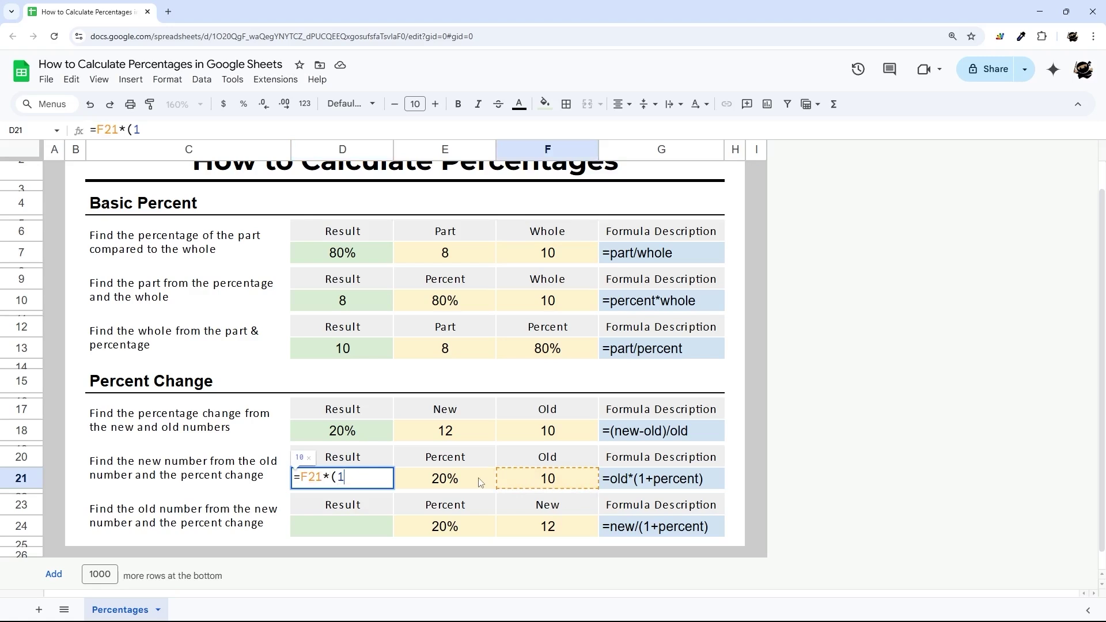
pyautogui.write('+E21')
pyautogui.click(478, 477)
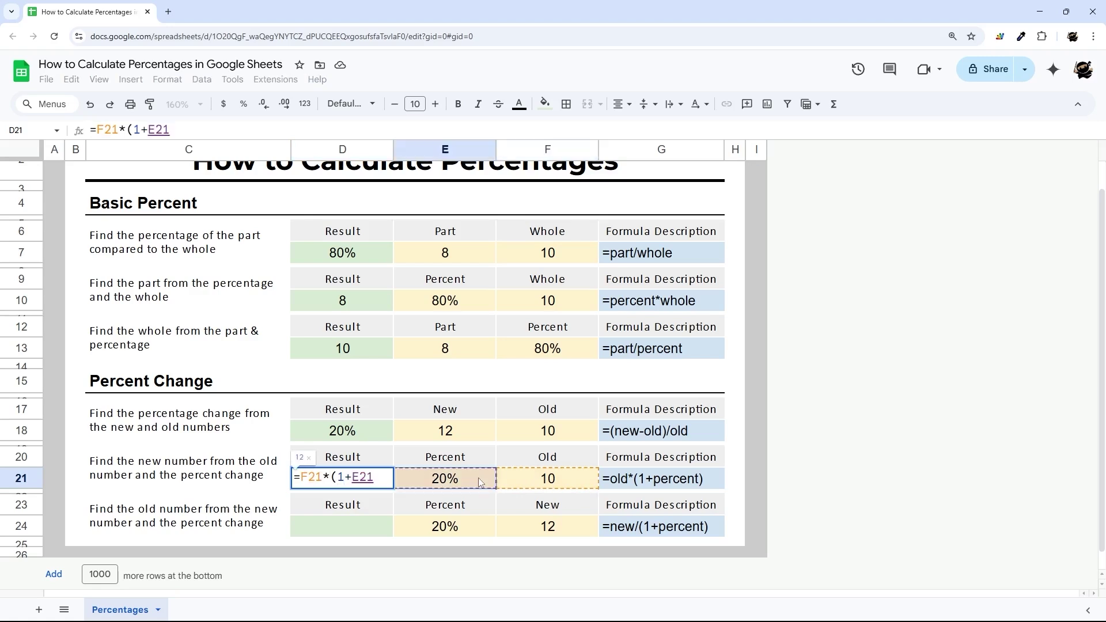
pyautogui.write(')')
pyautogui.press('Return')
pyautogui.click(371, 479)
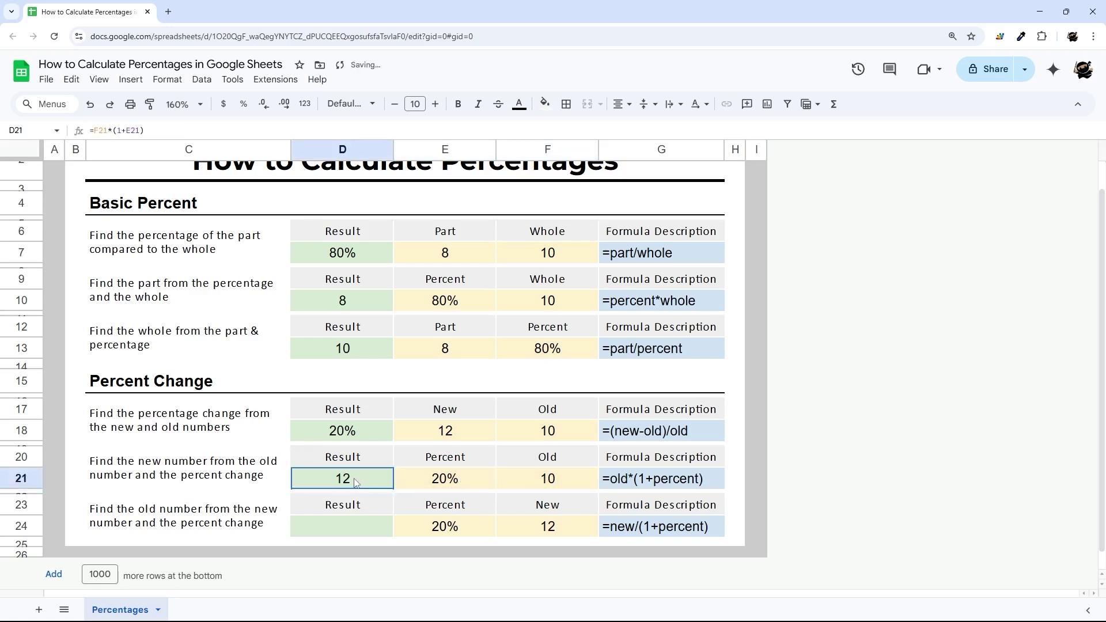
pyautogui.moveTo(346, 430); pyautogui.dragTo(523, 431)
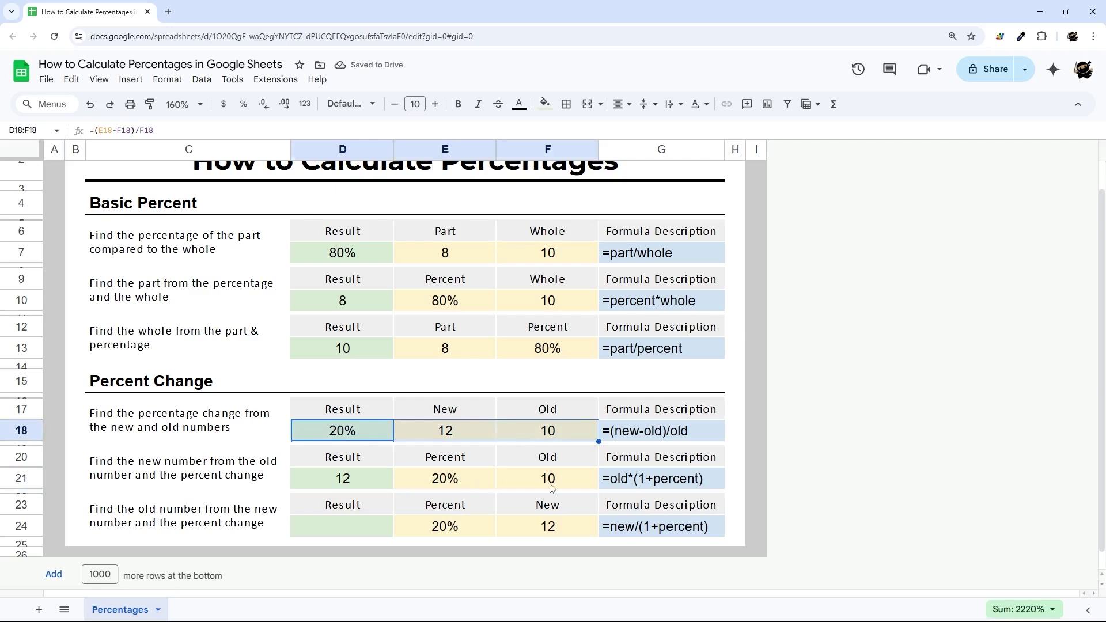
# - Change the row 21 percent to 120% and simplify D21 to =F21*E21
pyautogui.moveTo(554, 481); pyautogui.dragTo(346, 481)
pyautogui.click(451, 483)
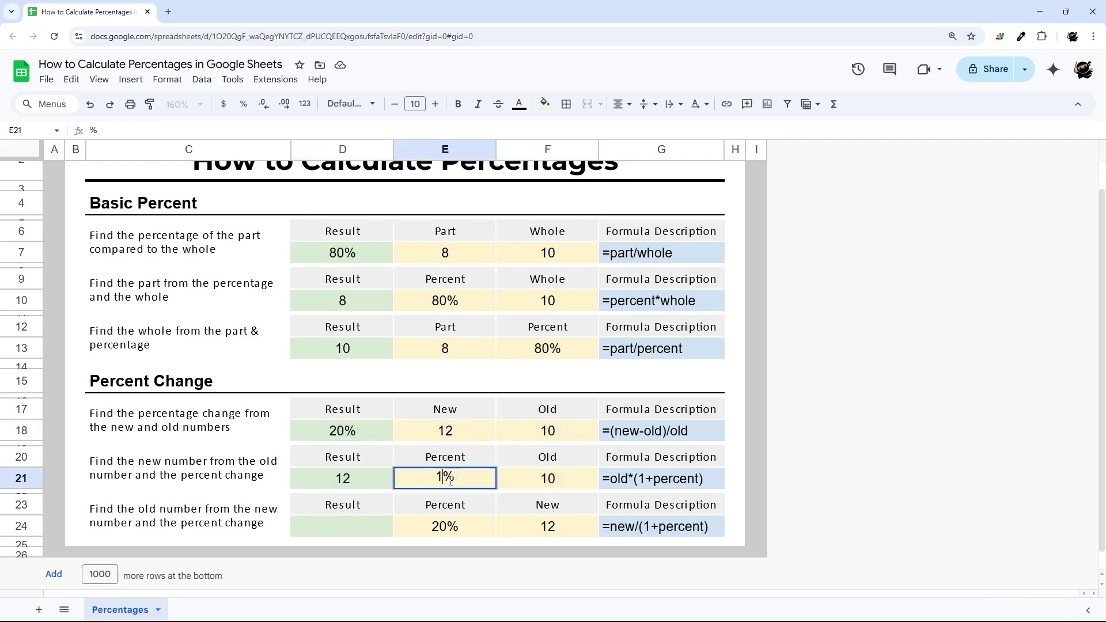
pyautogui.write('120%')
pyautogui.press('Return')
pyautogui.click(339, 482)
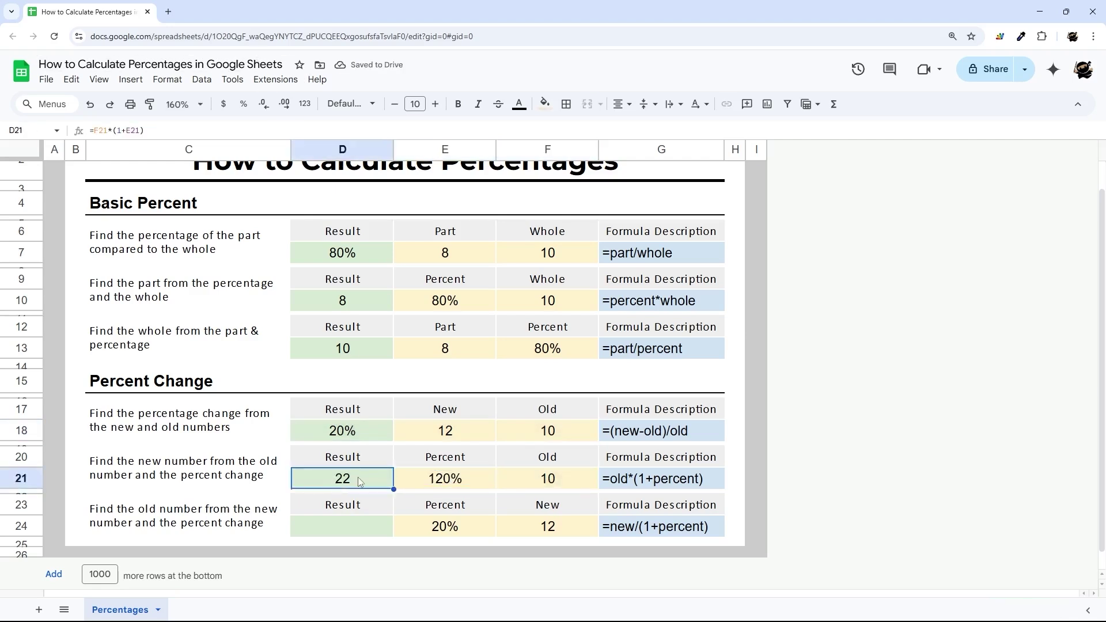
pyautogui.doubleClick(359, 479)
pyautogui.moveTo(334, 477); pyautogui.dragTo(381, 477)
pyautogui.press('BackSpace')
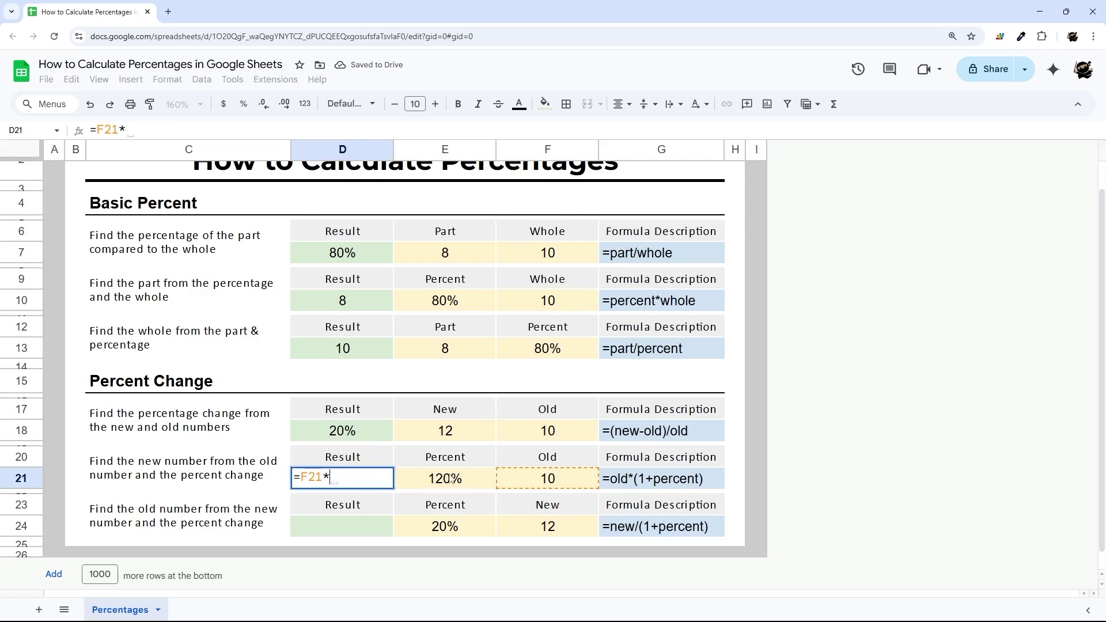
pyautogui.write('E21')
pyautogui.press('Return')
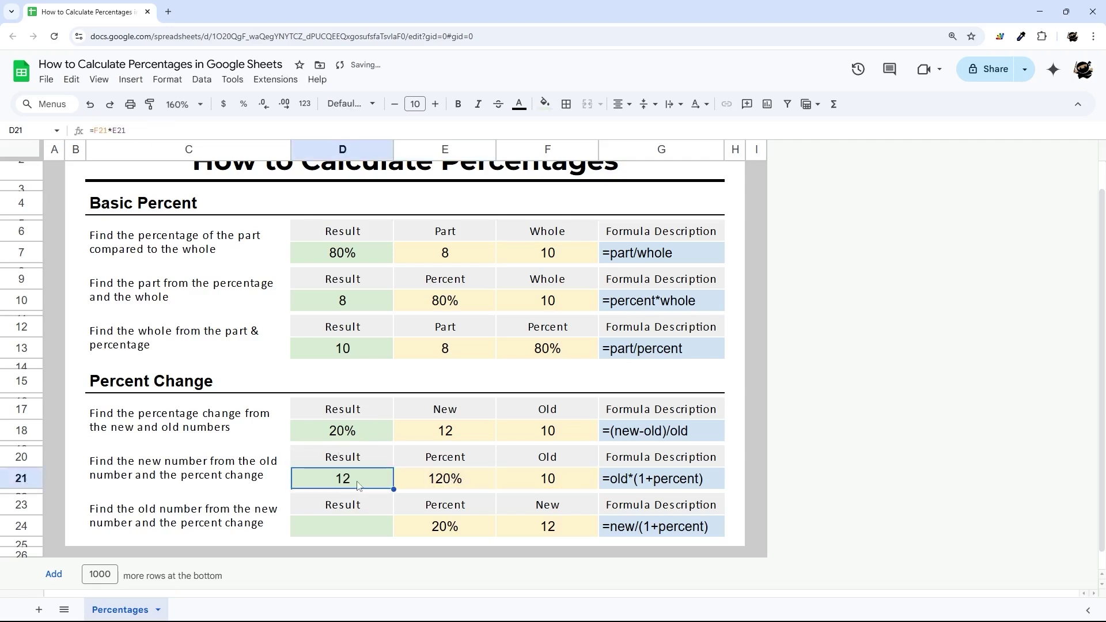
# - Set the percent back to 20% and restore D21 to =F21*(1+E21), showing 12
pyautogui.click(483, 484)
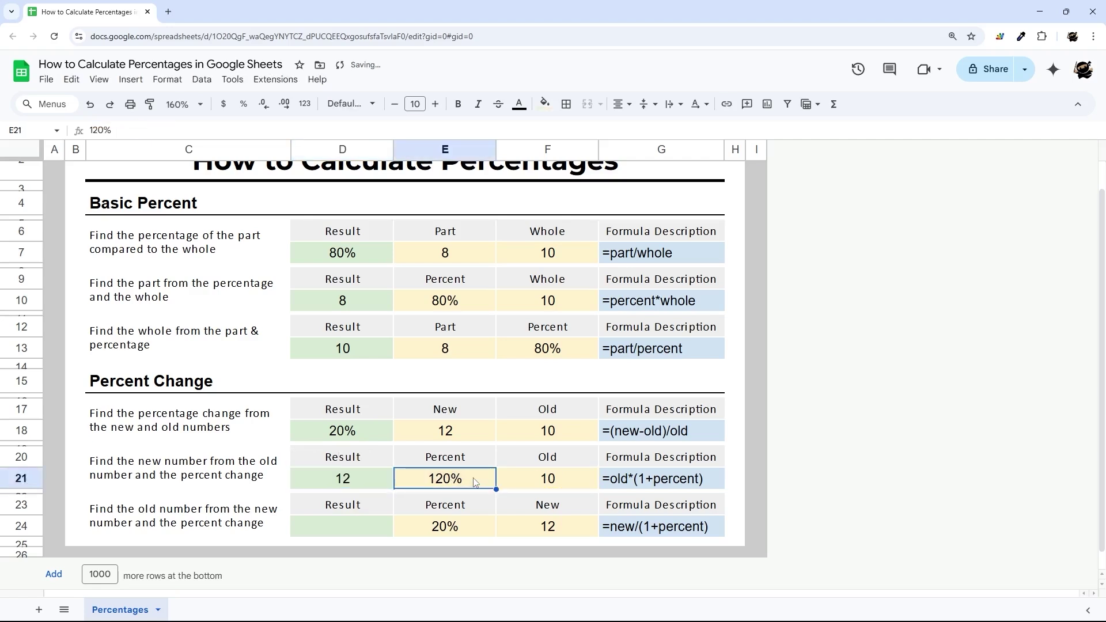
pyautogui.click(329, 481)
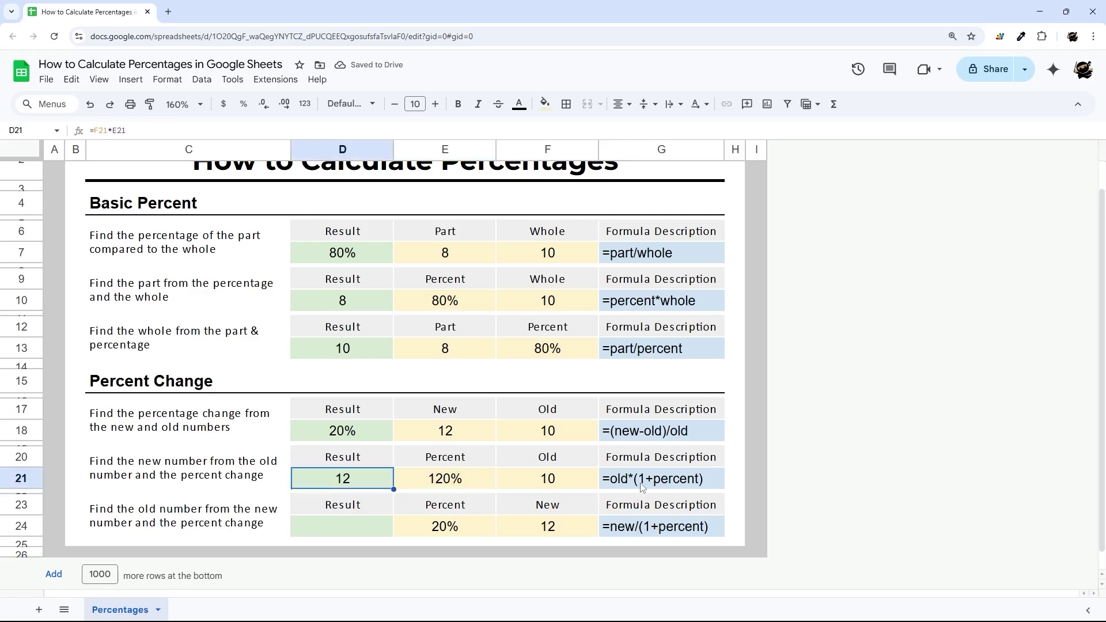
pyautogui.click(359, 437)
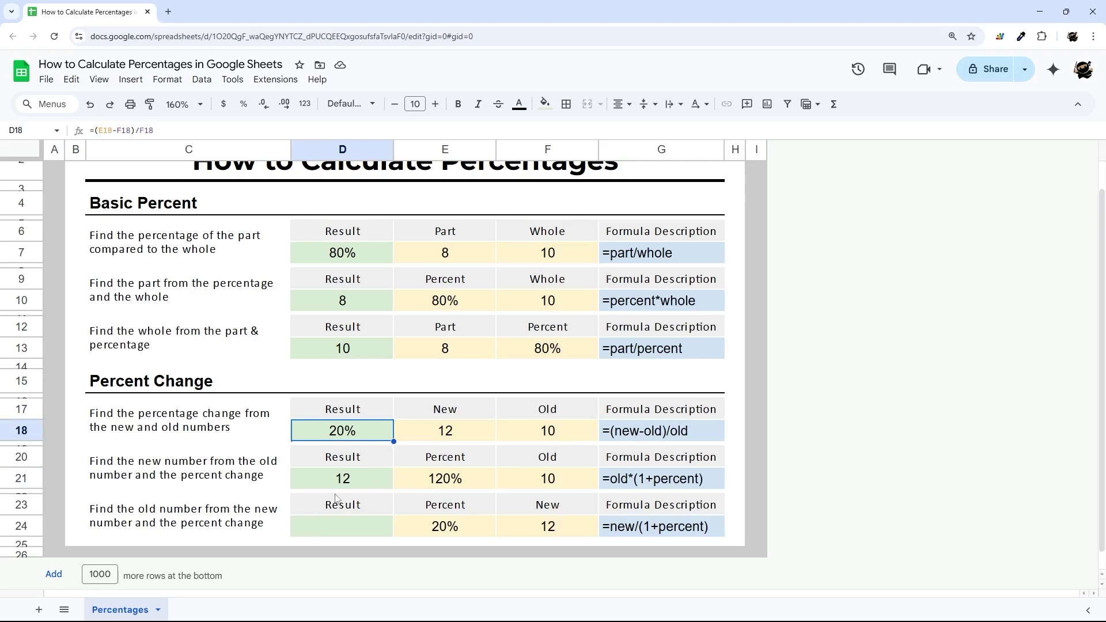
pyautogui.click(354, 485)
pyautogui.click(436, 483)
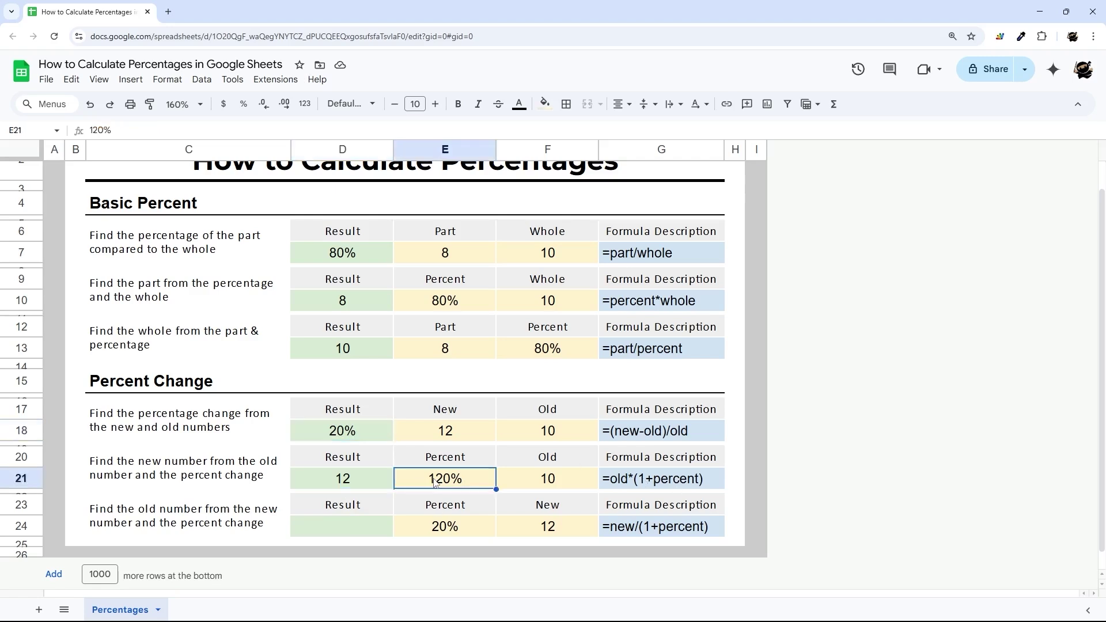
pyautogui.write('20')
pyautogui.click(343, 479)
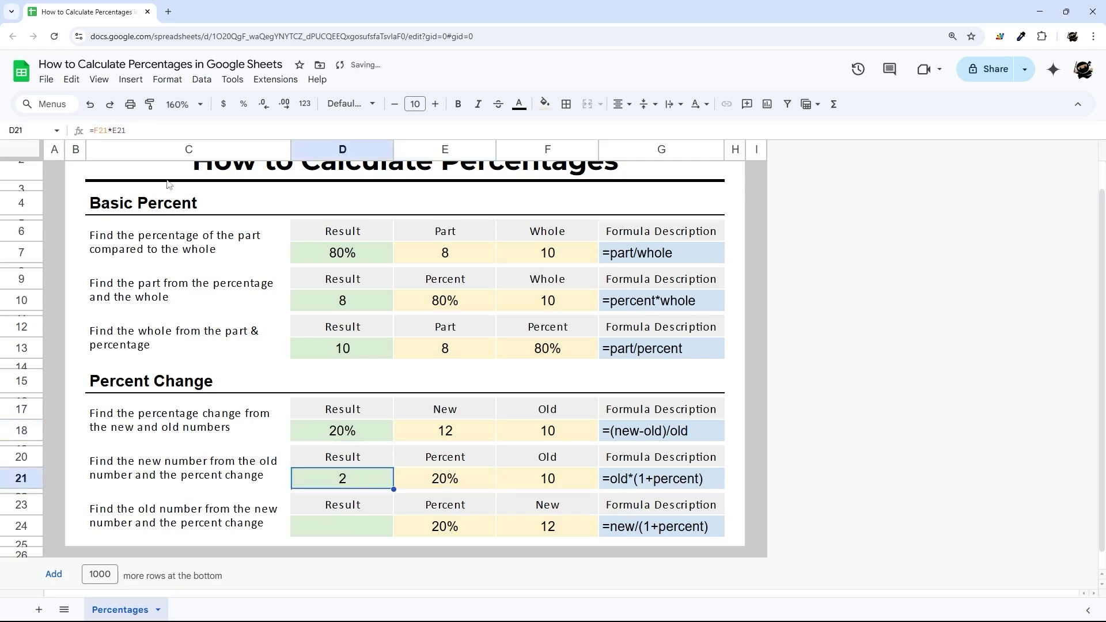
pyautogui.doubleClick(339, 479)
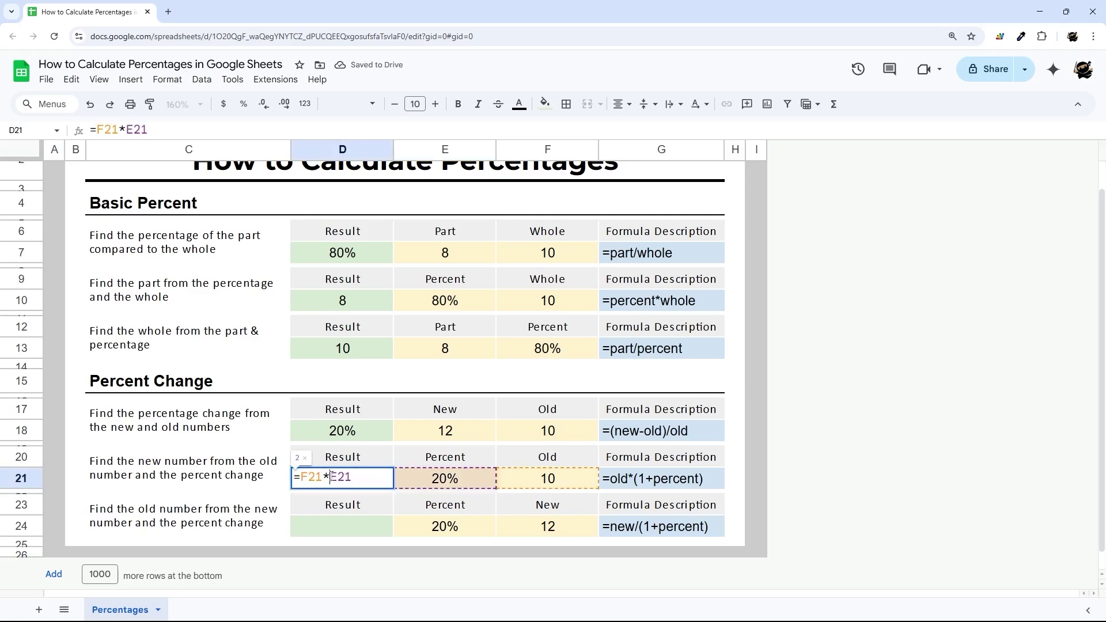
pyautogui.write('(1+')
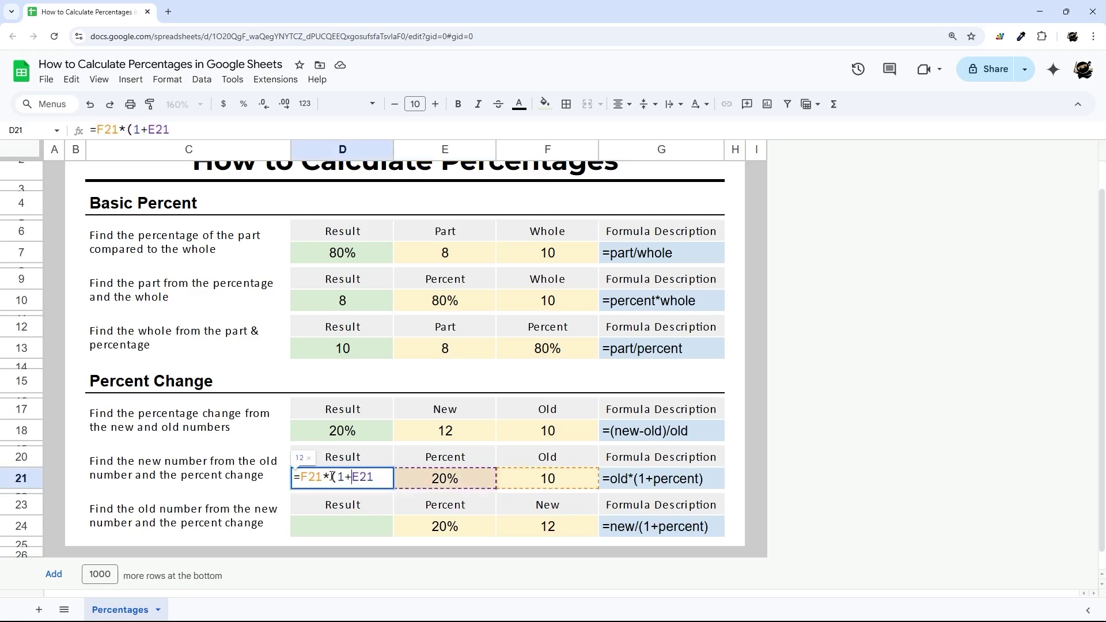
pyautogui.write(')')
pyautogui.press('Return')
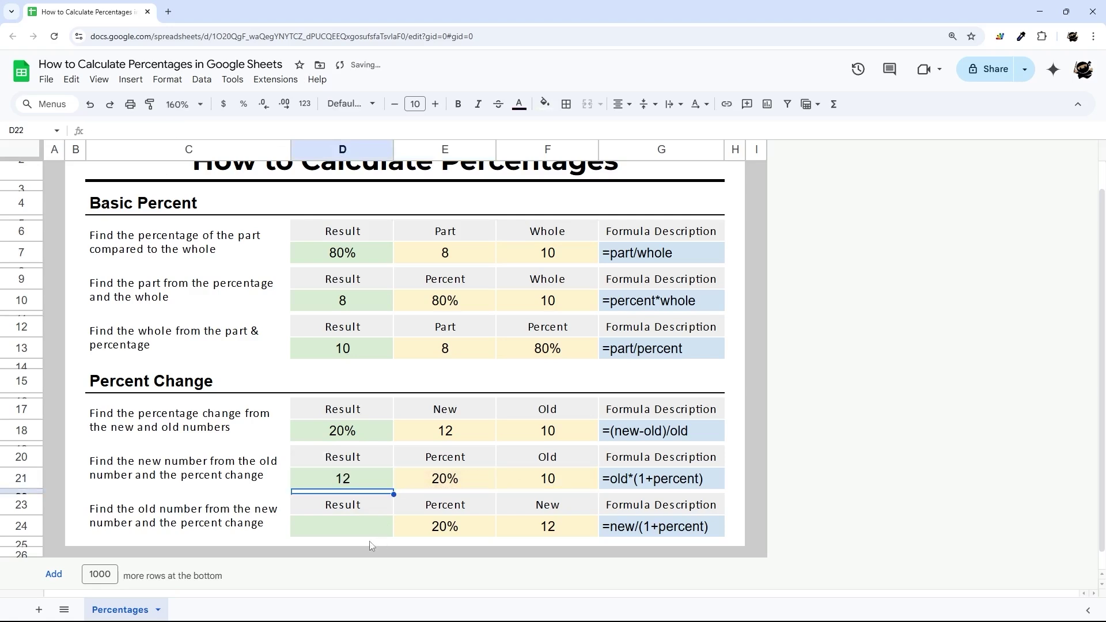
# - Review the old-number description and row 13's pattern, then select the empty Result cell D24
pyautogui.click(231, 524)
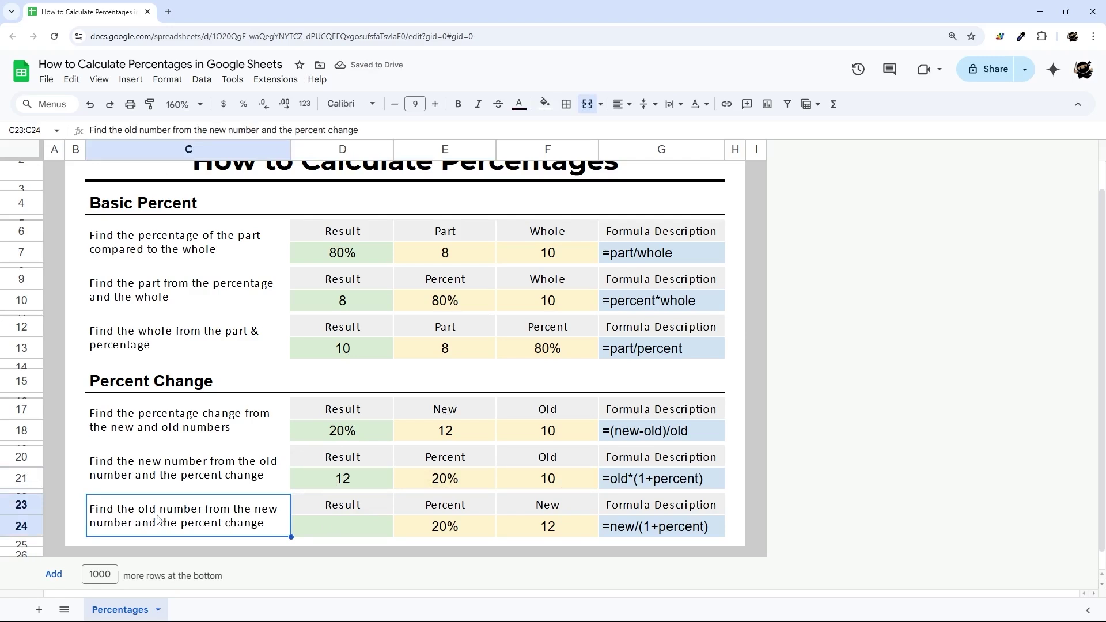
pyautogui.click(352, 526)
pyautogui.moveTo(342, 348); pyautogui.dragTo(591, 346)
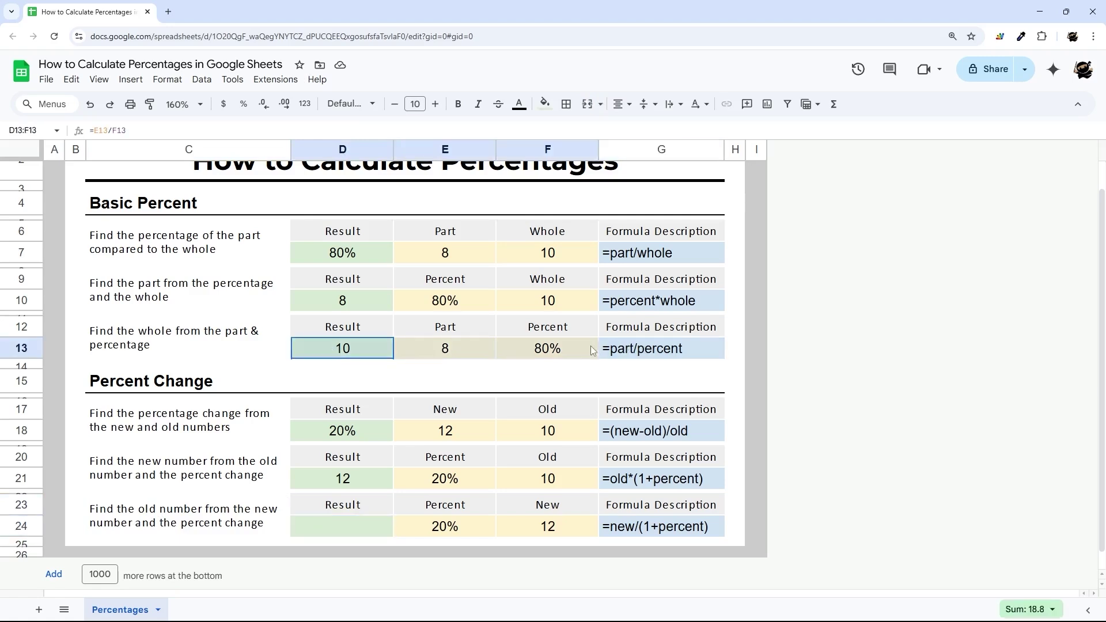
pyautogui.click(343, 532)
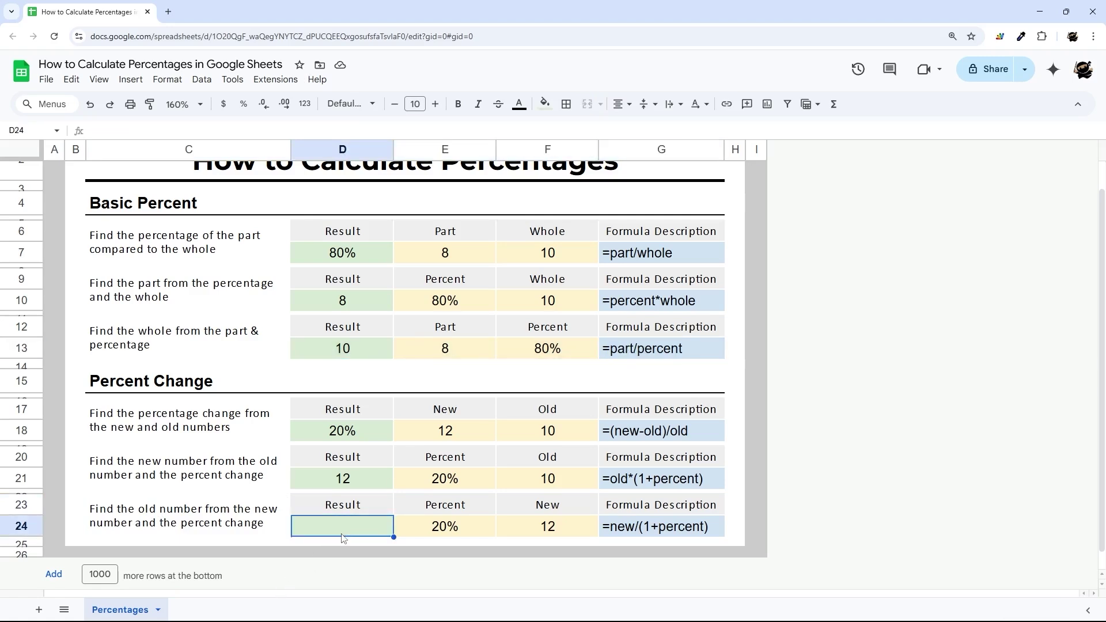
pyautogui.write('=')
# - Enter =F24/(1+E24) in D24 so the old number shows 10
pyautogui.click(527, 536)
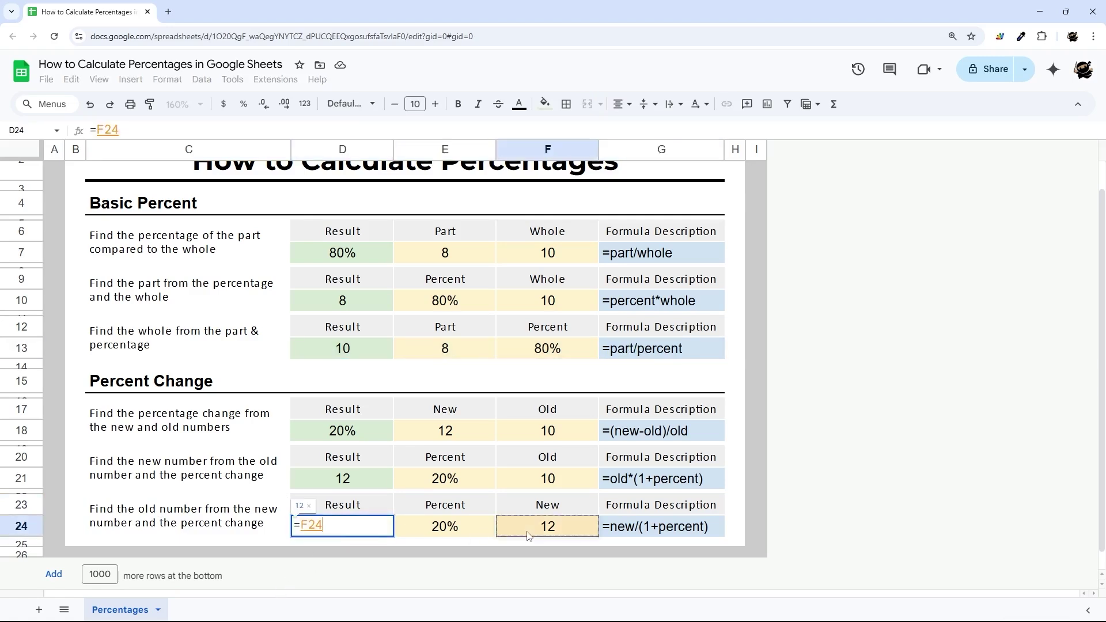
pyautogui.write('/')
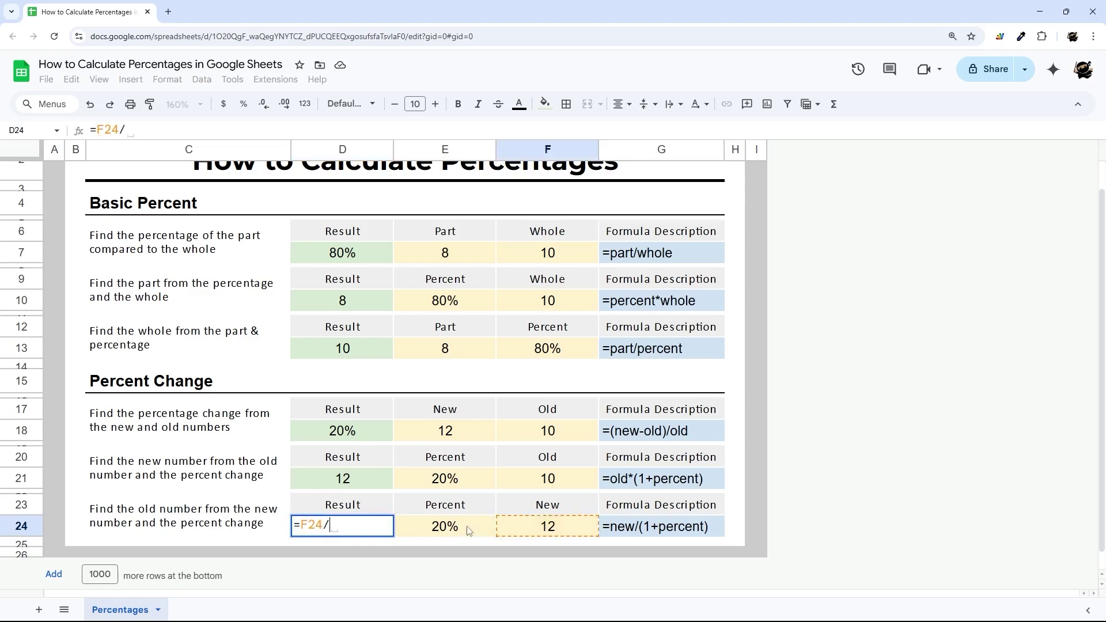
pyautogui.write('(1')
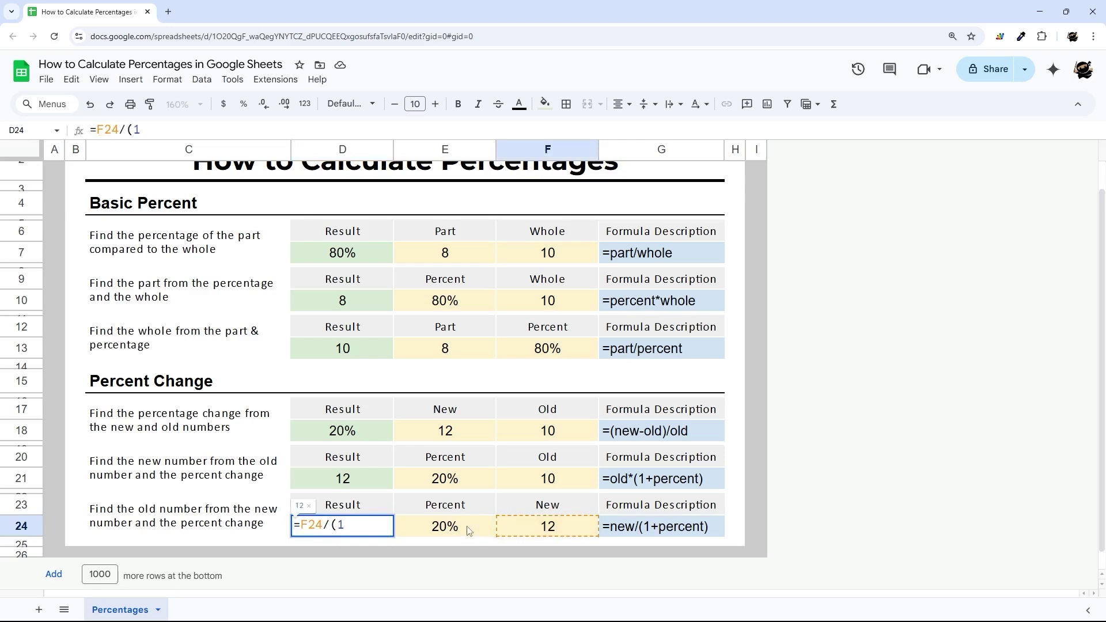
pyautogui.write('+')
pyautogui.click(469, 530)
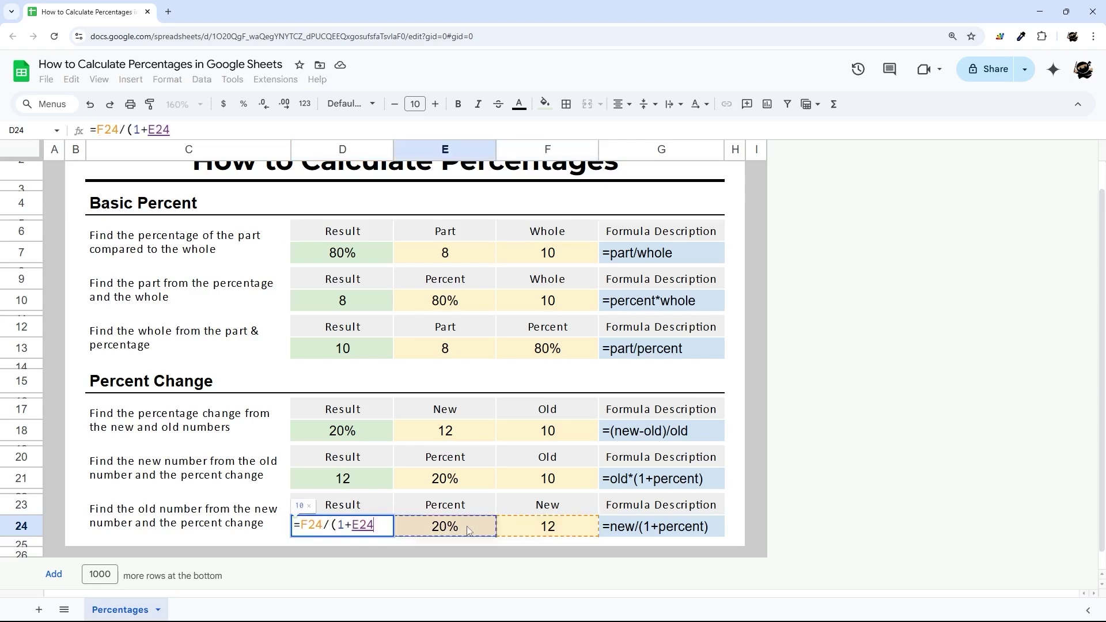
pyautogui.write(')')
pyautogui.press('Return')
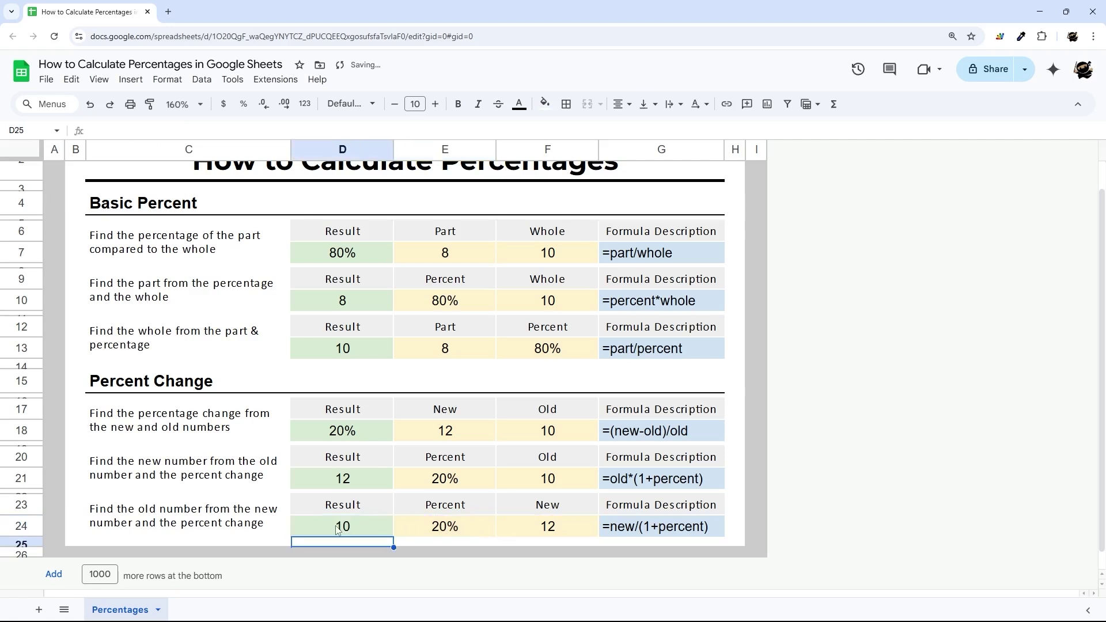
pyautogui.click(346, 527)
pyautogui.click(447, 529)
pyautogui.doubleClick(440, 527)
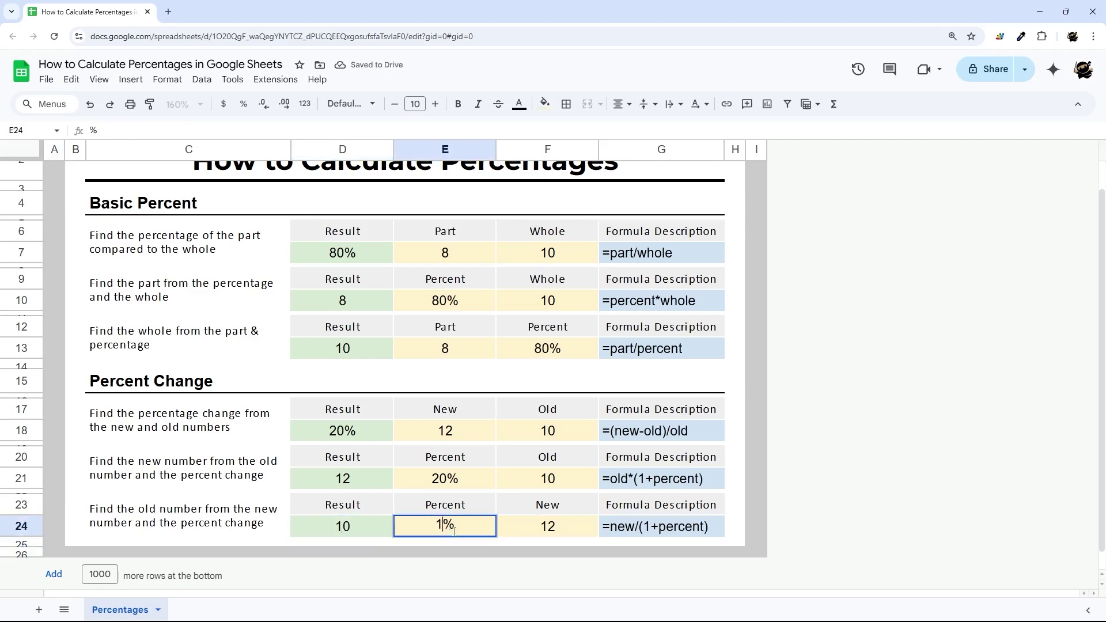
pyautogui.write('1')
pyautogui.press('Return')
pyautogui.click(385, 529)
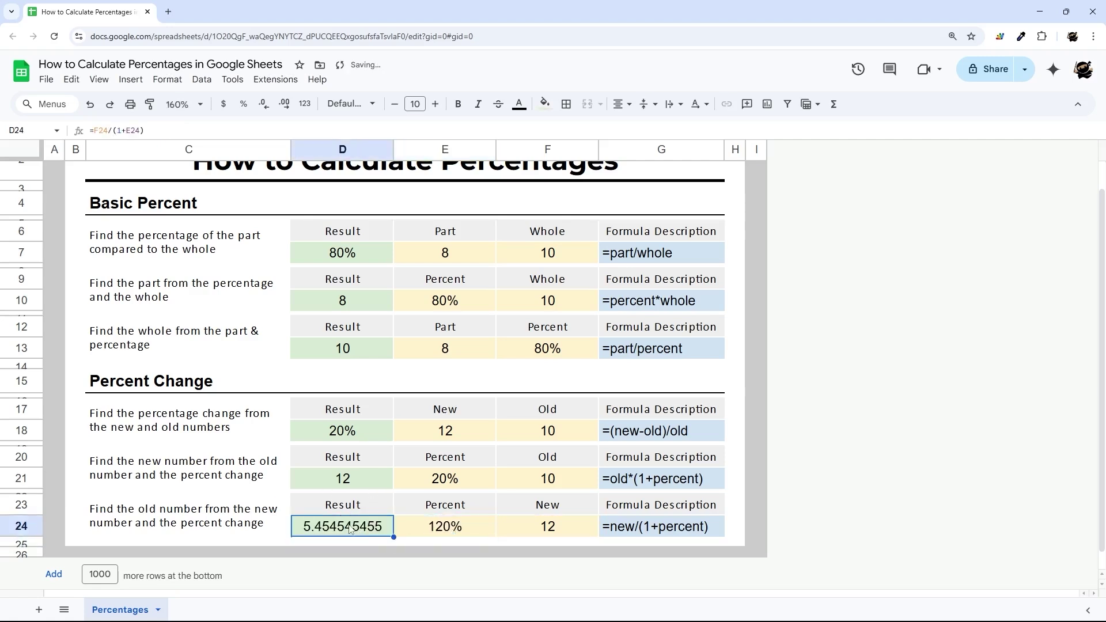
pyautogui.doubleClick(352, 528)
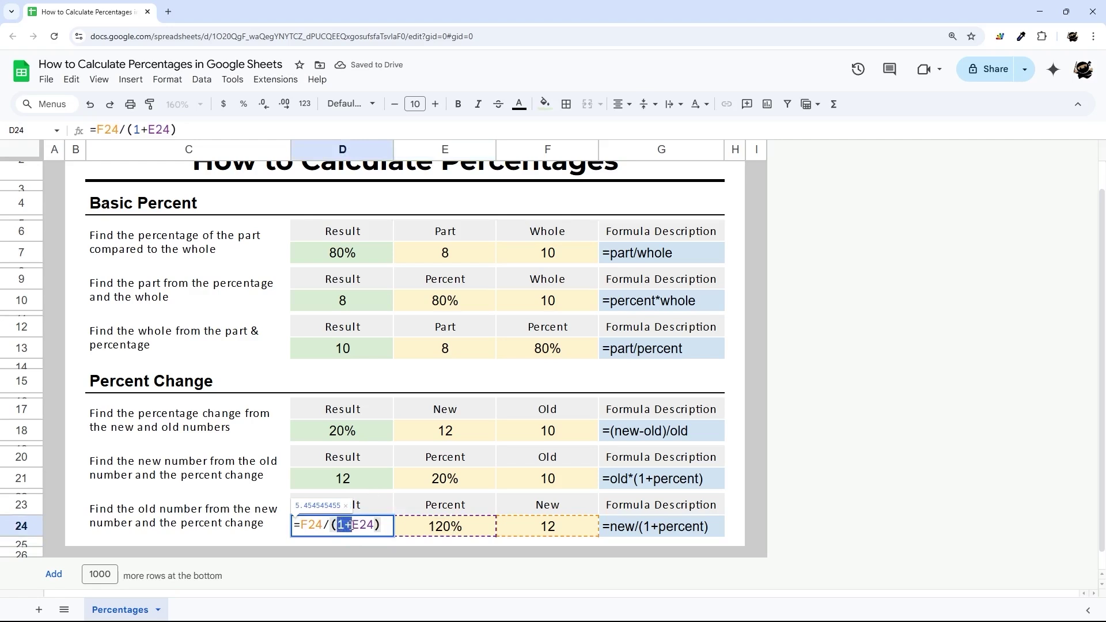
pyautogui.moveTo(333, 525); pyautogui.dragTo(352, 525)
pyautogui.press('BackSpace')
pyautogui.press('End')
pyautogui.press('BackSpace')
pyautogui.press('Return')
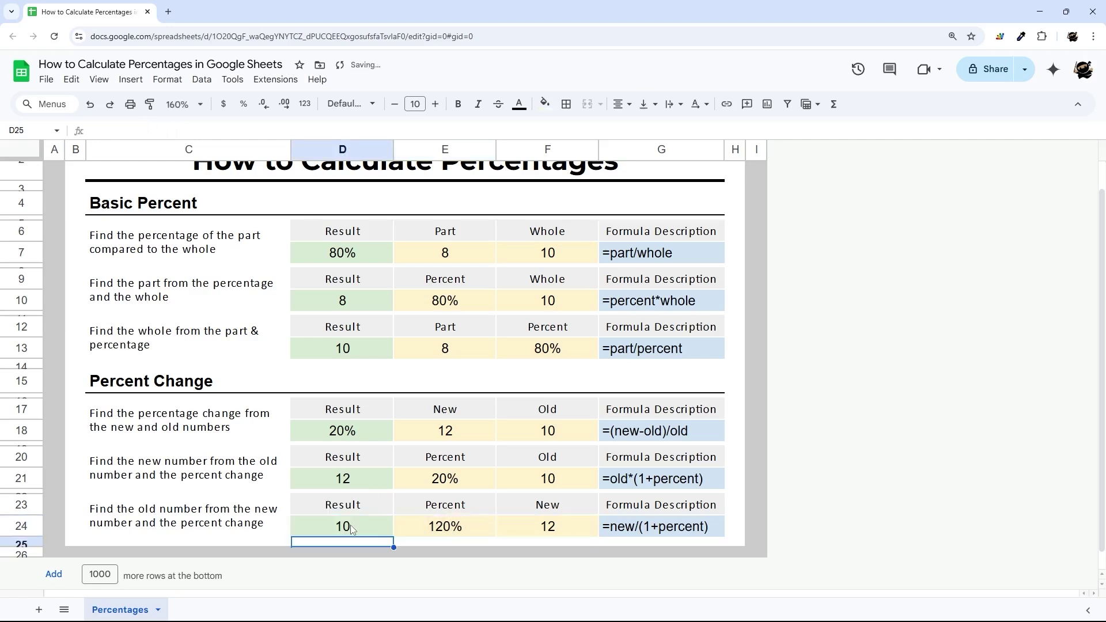
pyautogui.click(354, 529)
pyautogui.click(440, 532)
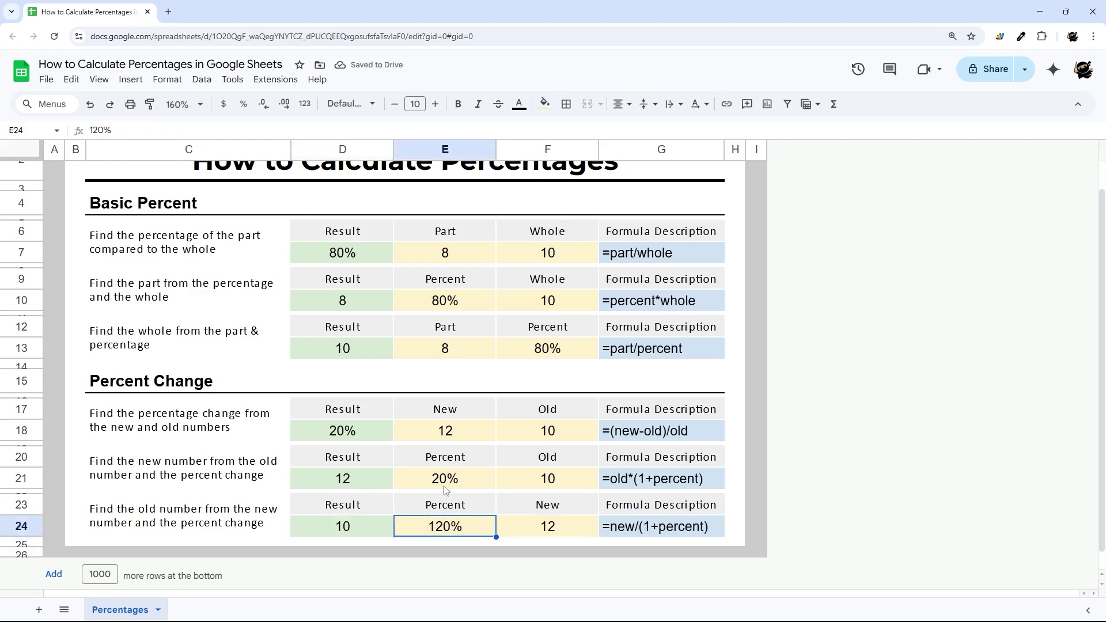
pyautogui.write('20%')
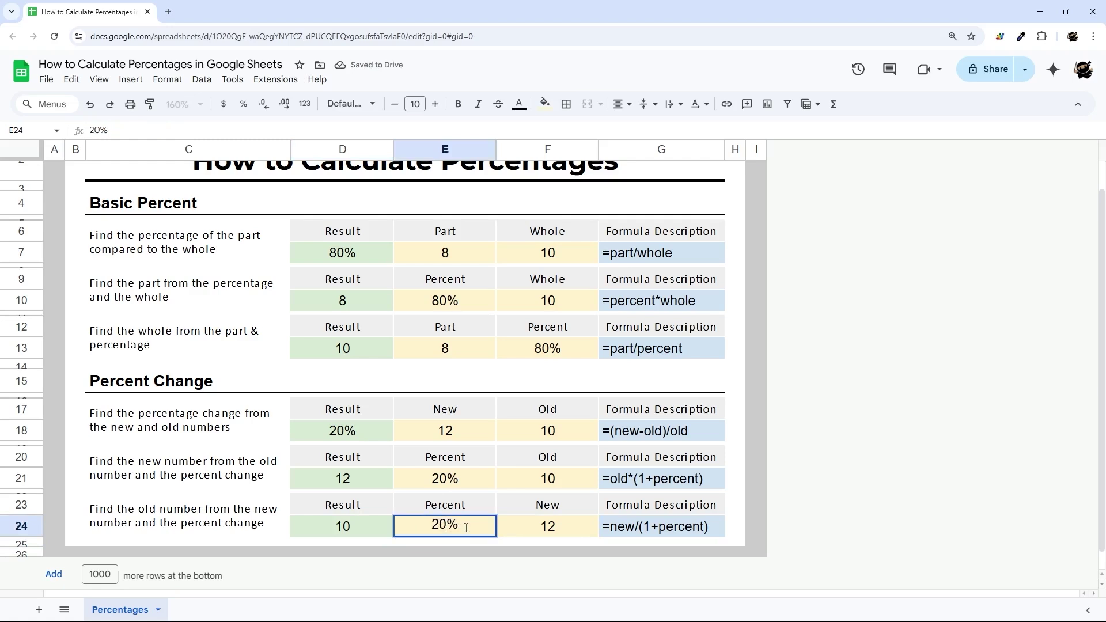
pyautogui.press('Return')
pyautogui.click(369, 525)
pyautogui.doubleClick(368, 526)
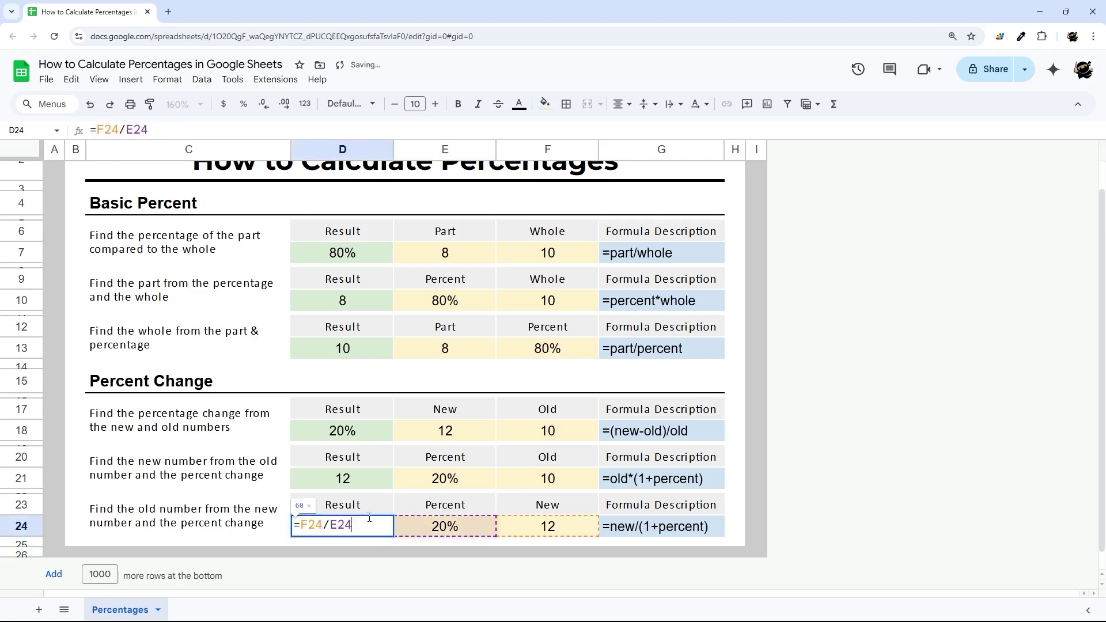
pyautogui.click(330, 525)
pyautogui.write('(1+')
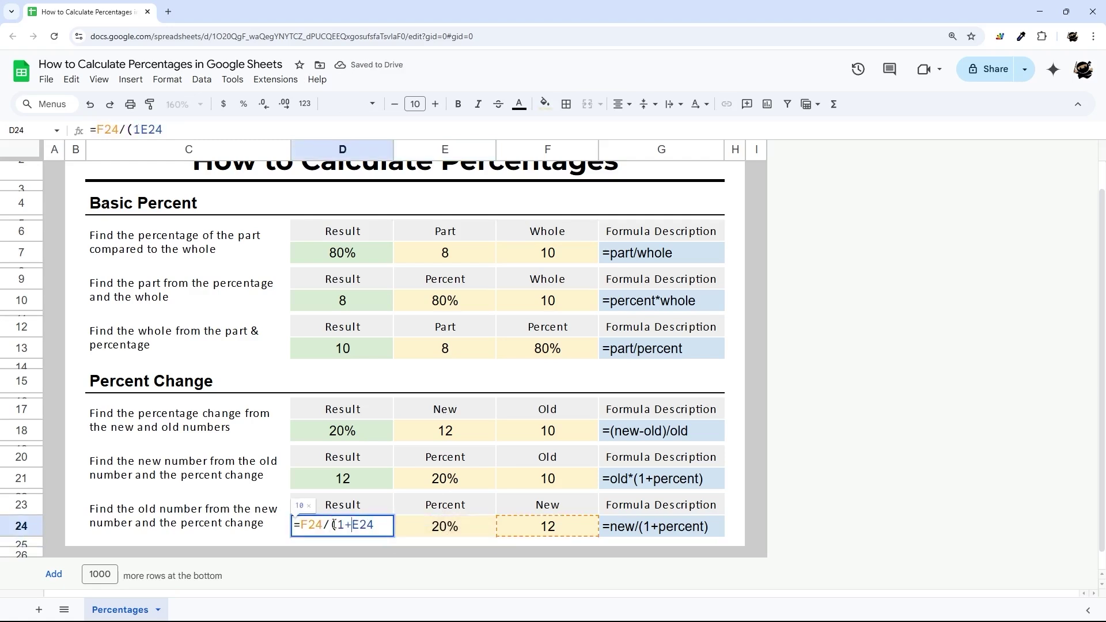
pyautogui.press('End')
pyautogui.write(')')
pyautogui.press('Return')
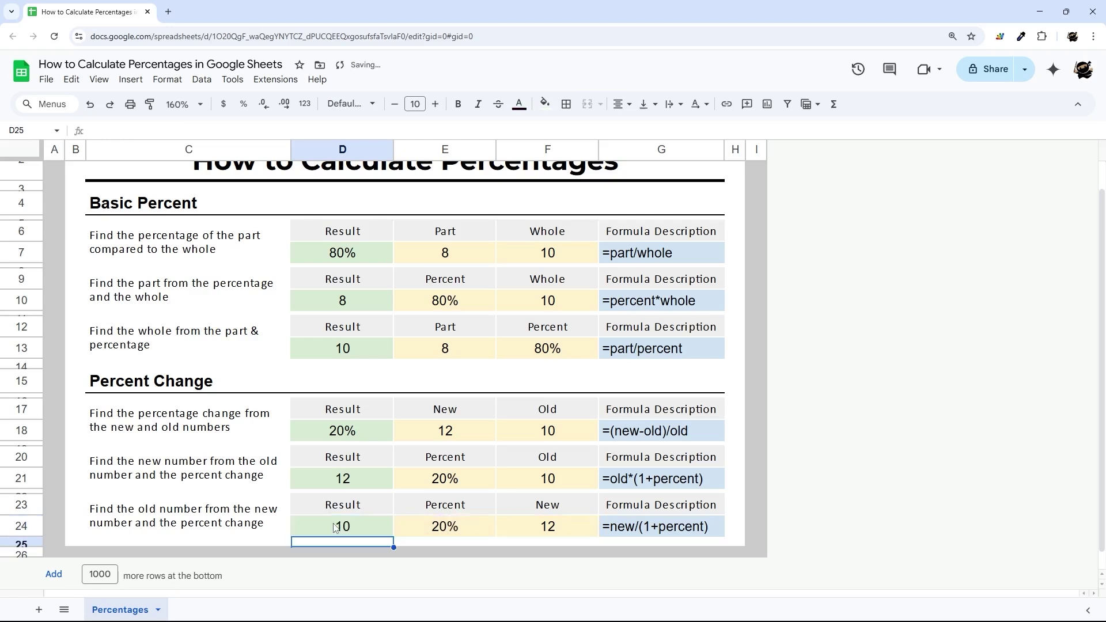
pyautogui.scroll(1, 372, 316)
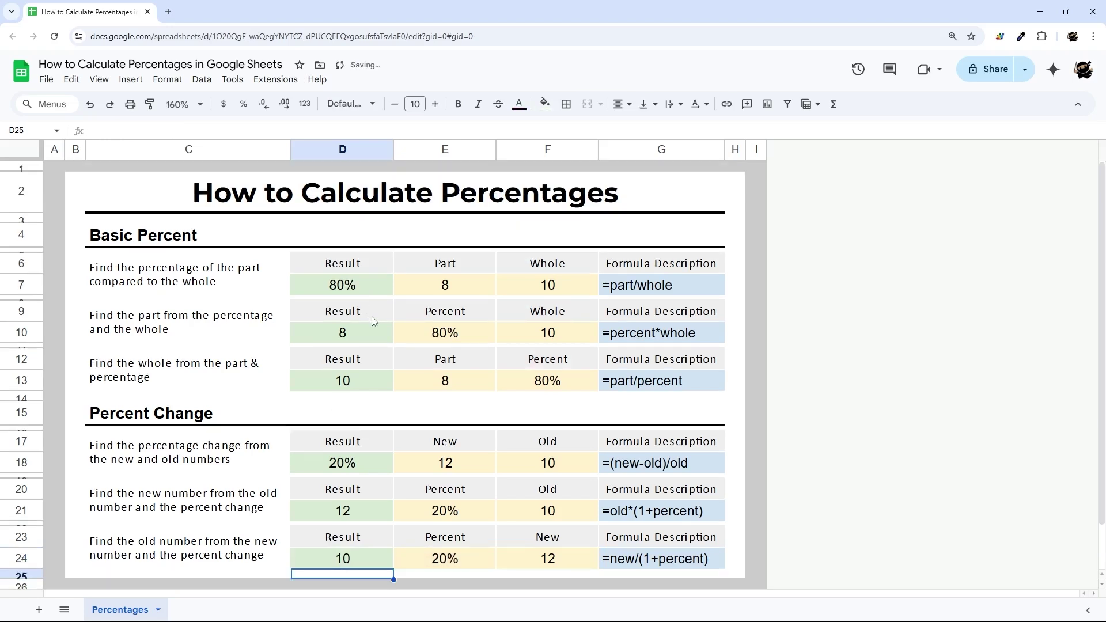
# - Move the selection off the Result cells onto C8 with the finished worksheet in view
pyautogui.click(250, 299)
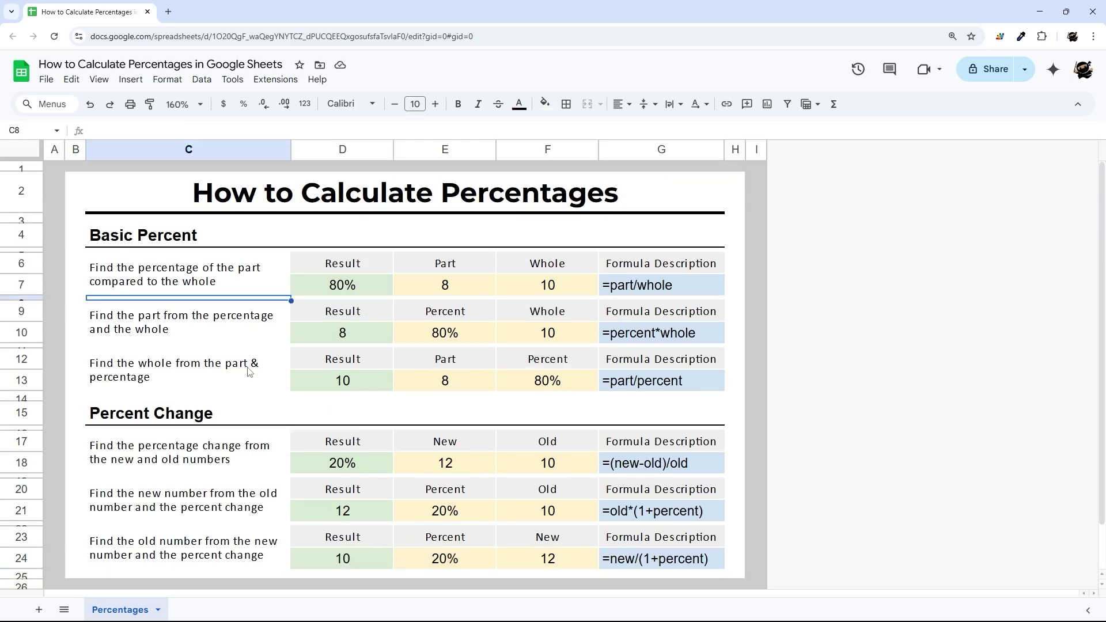